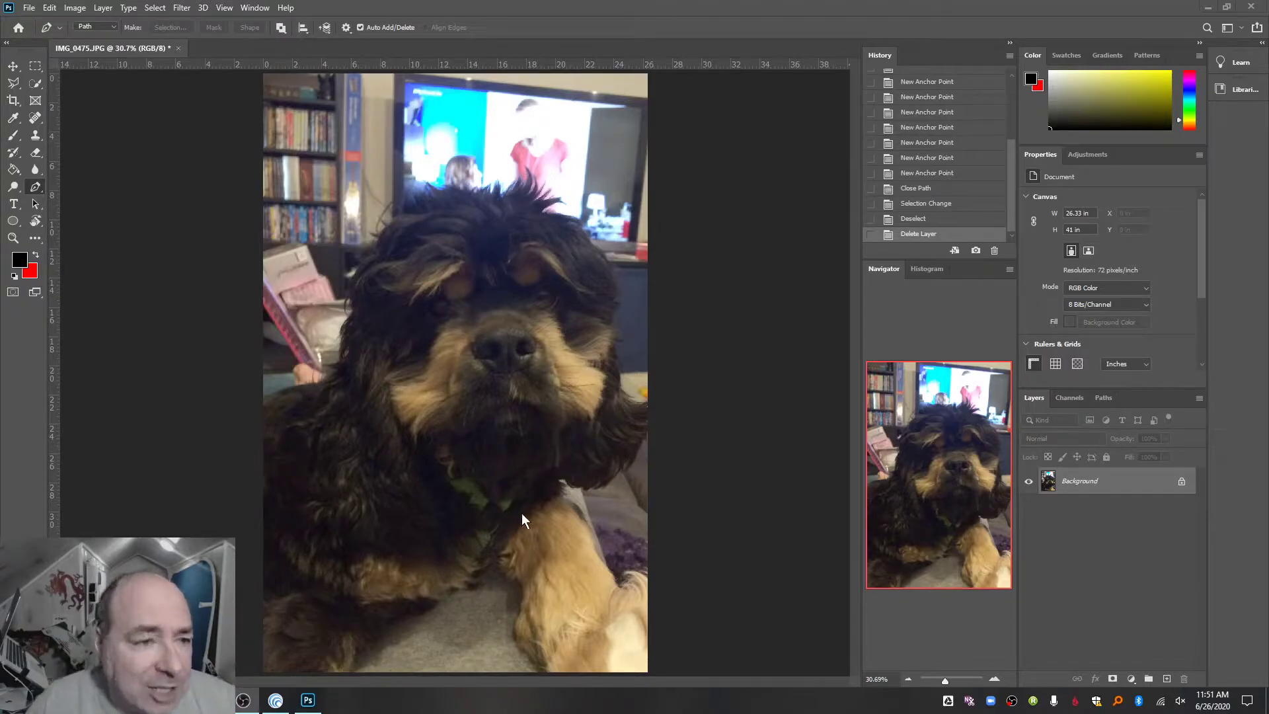
# - Add a new empty layer above the dog photo's background layer using the default settings
pyautogui.click(104, 8)
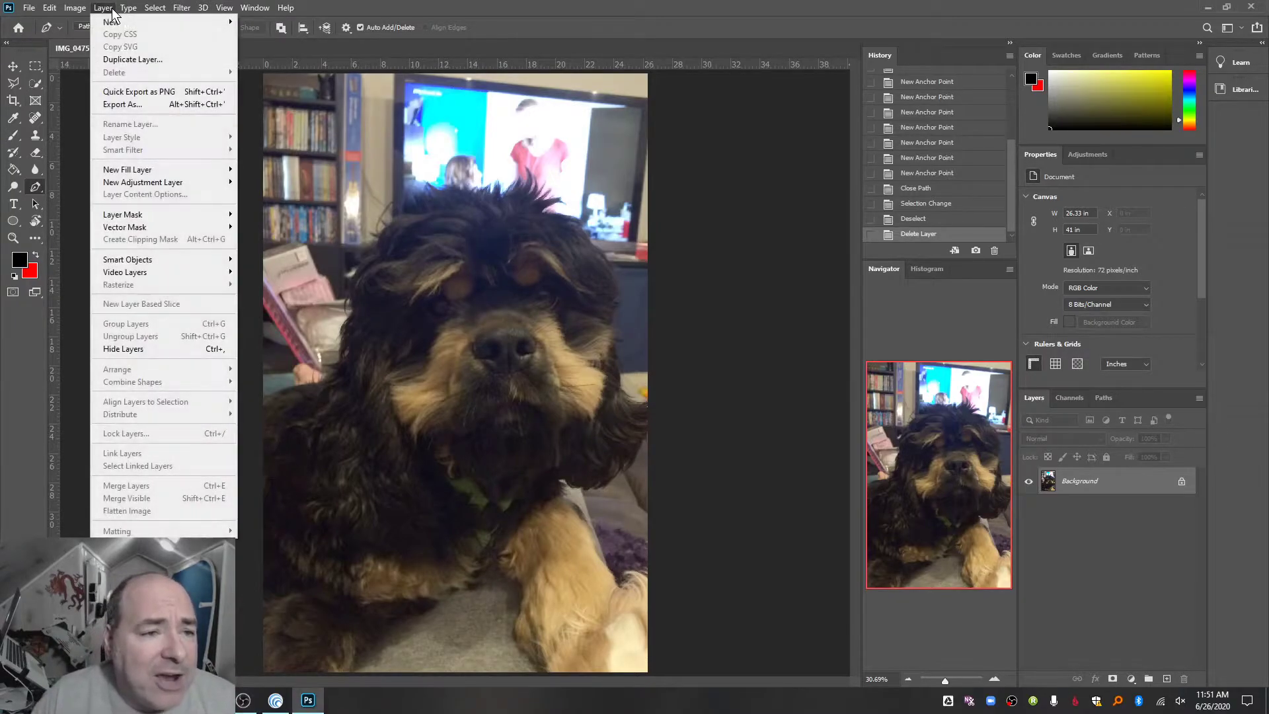
pyautogui.moveTo(115, 23)
pyautogui.click(243, 22)
pyautogui.press('Return')
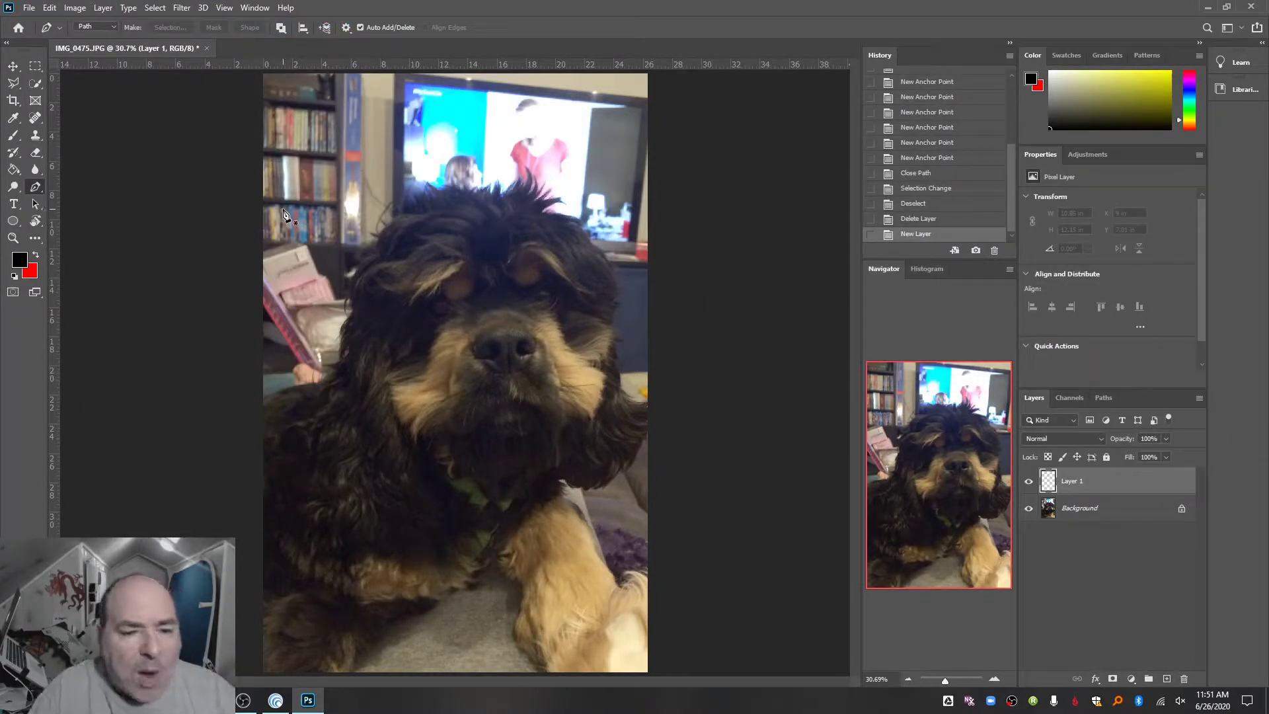
# - Make red the foreground color and paint a solid blob about 5.5 by 5.9 in over the dog's eye with a 127 px brush
pyautogui.click(35, 255)
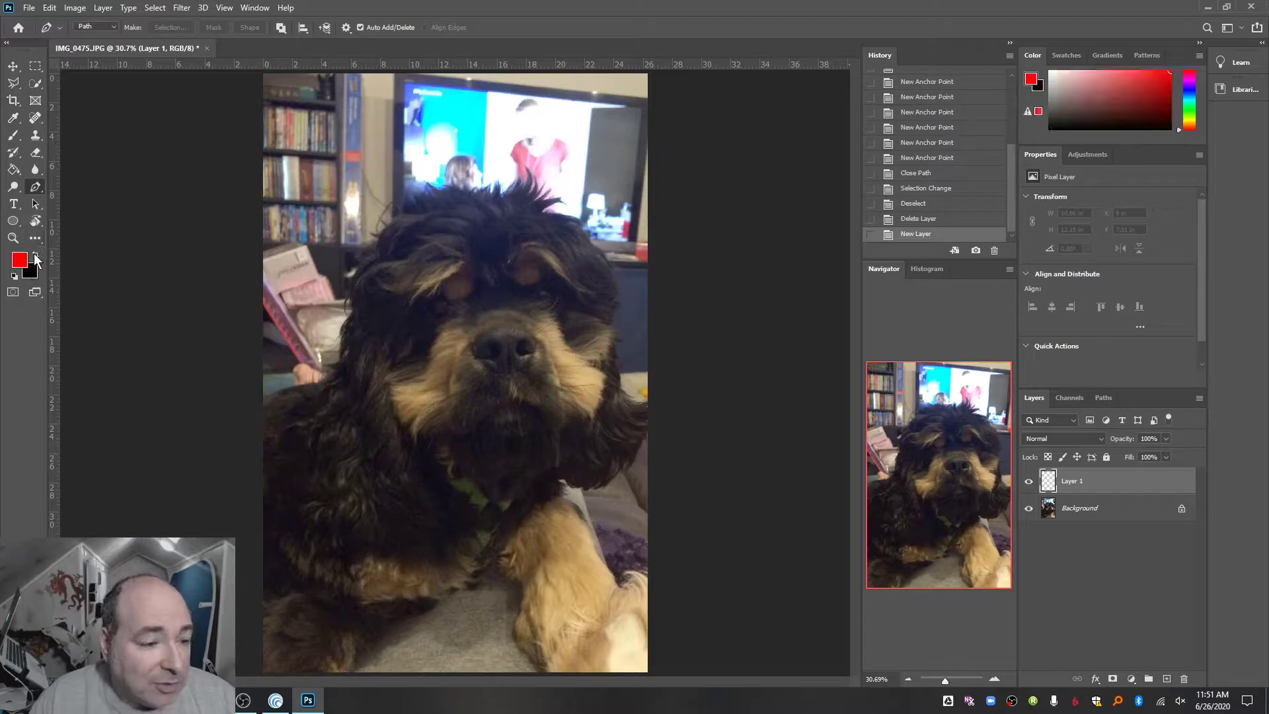
pyautogui.click(14, 135)
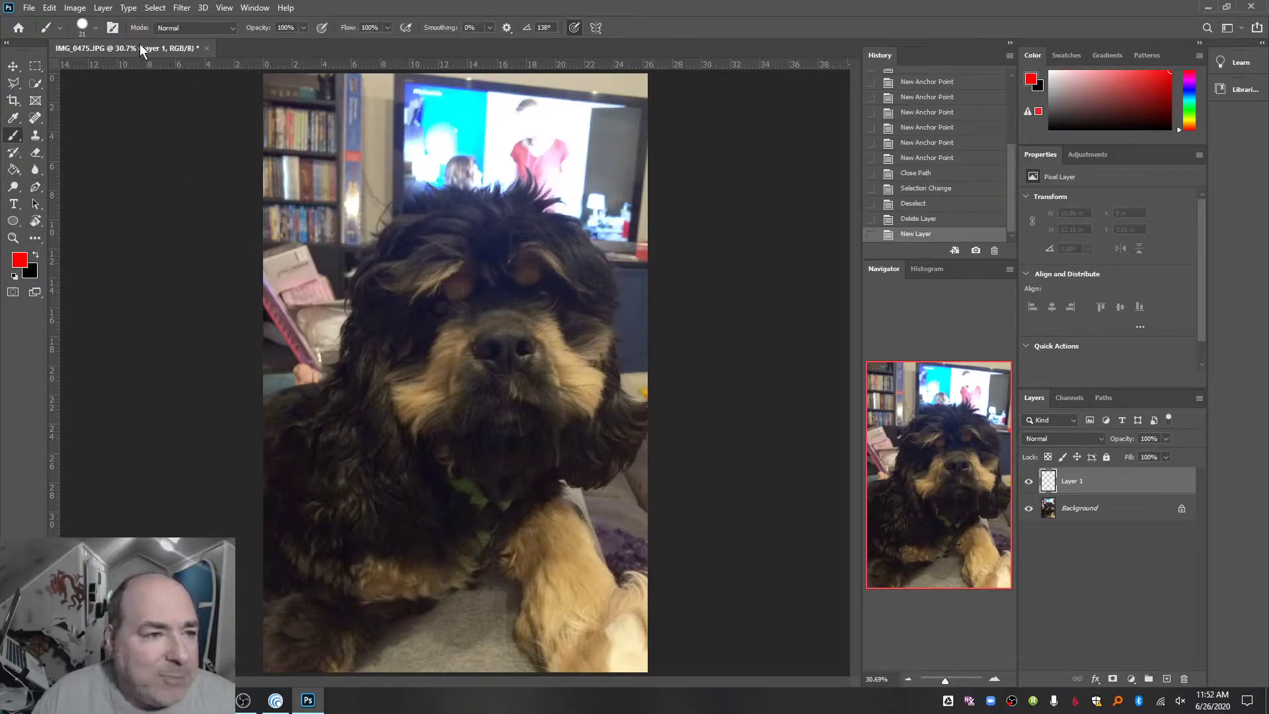
pyautogui.click(96, 28)
pyautogui.moveTo(114, 67); pyautogui.dragTo(117, 68)
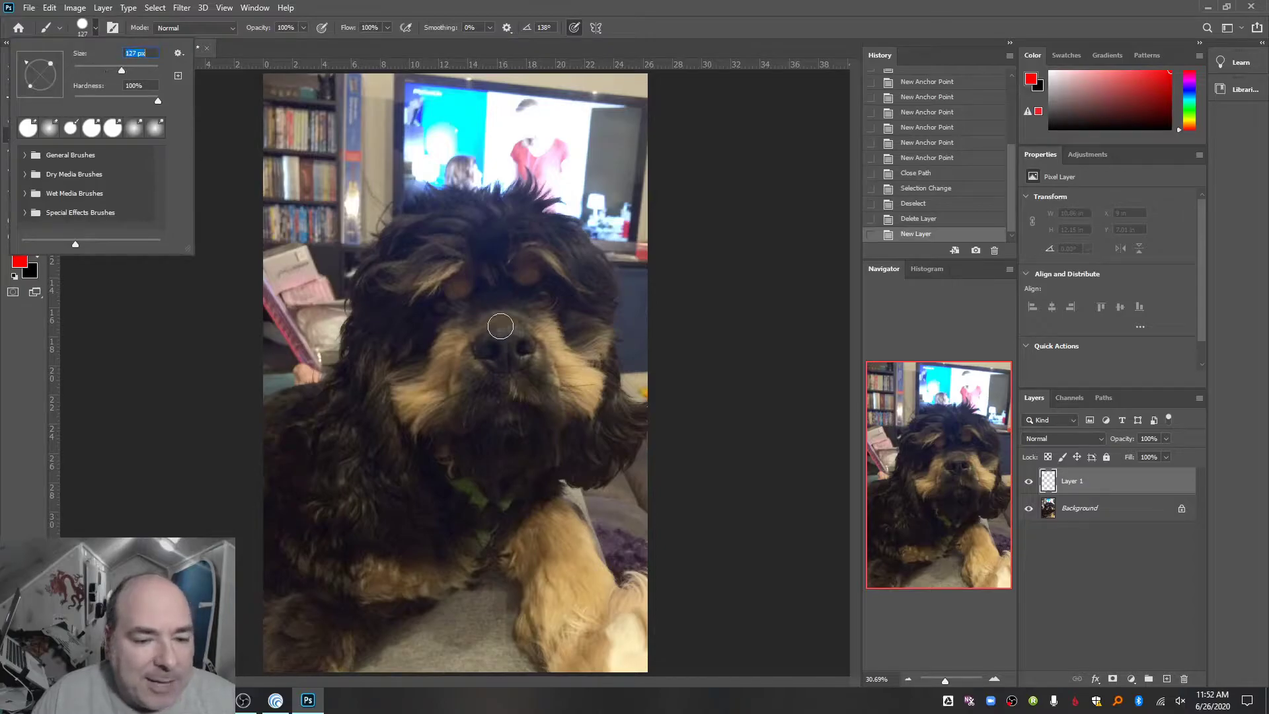
pyautogui.moveTo(440, 268)
pyautogui.mouseDown()
pyautogui.moveTo(461, 294)
pyautogui.moveTo(419, 310)
pyautogui.moveTo(440, 273)
pyautogui.moveTo(457, 295)
pyautogui.moveTo(434, 320)
pyautogui.mouseUp()
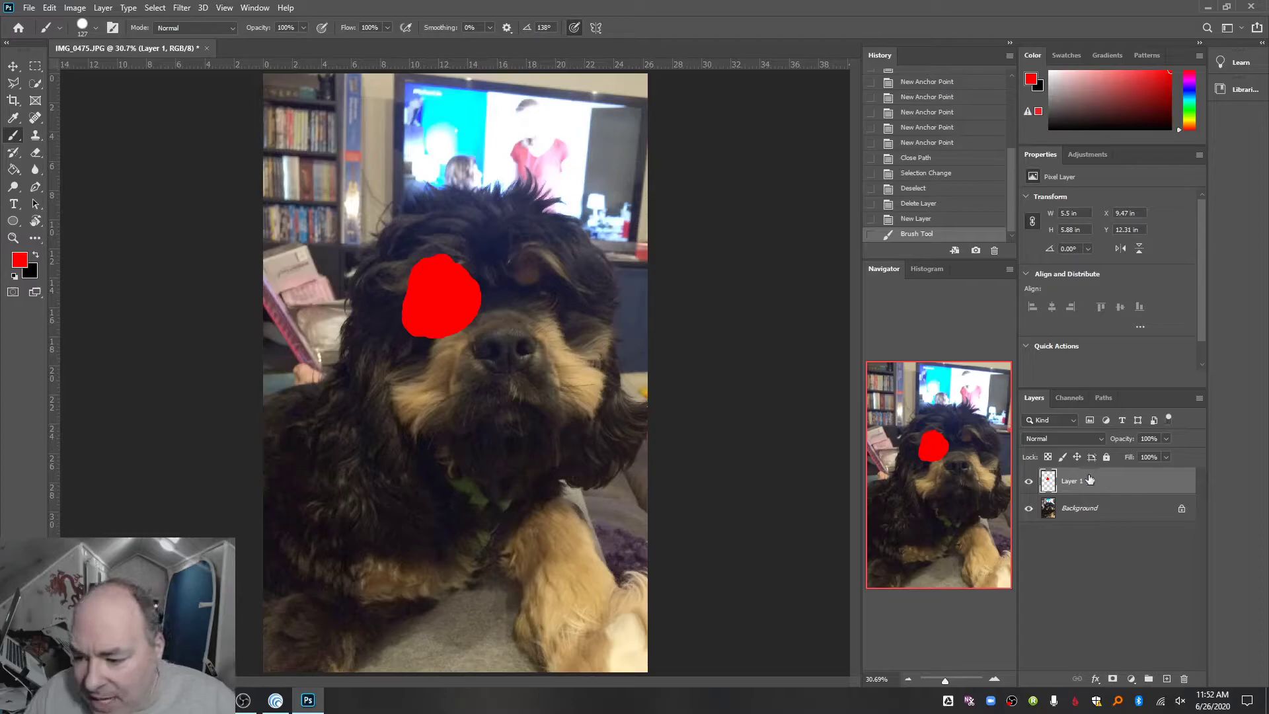
# - Preview other blend modes on Layer 1, keep it at Normal, and lower the layer's opacity to 46%
pyautogui.click(1075, 435)
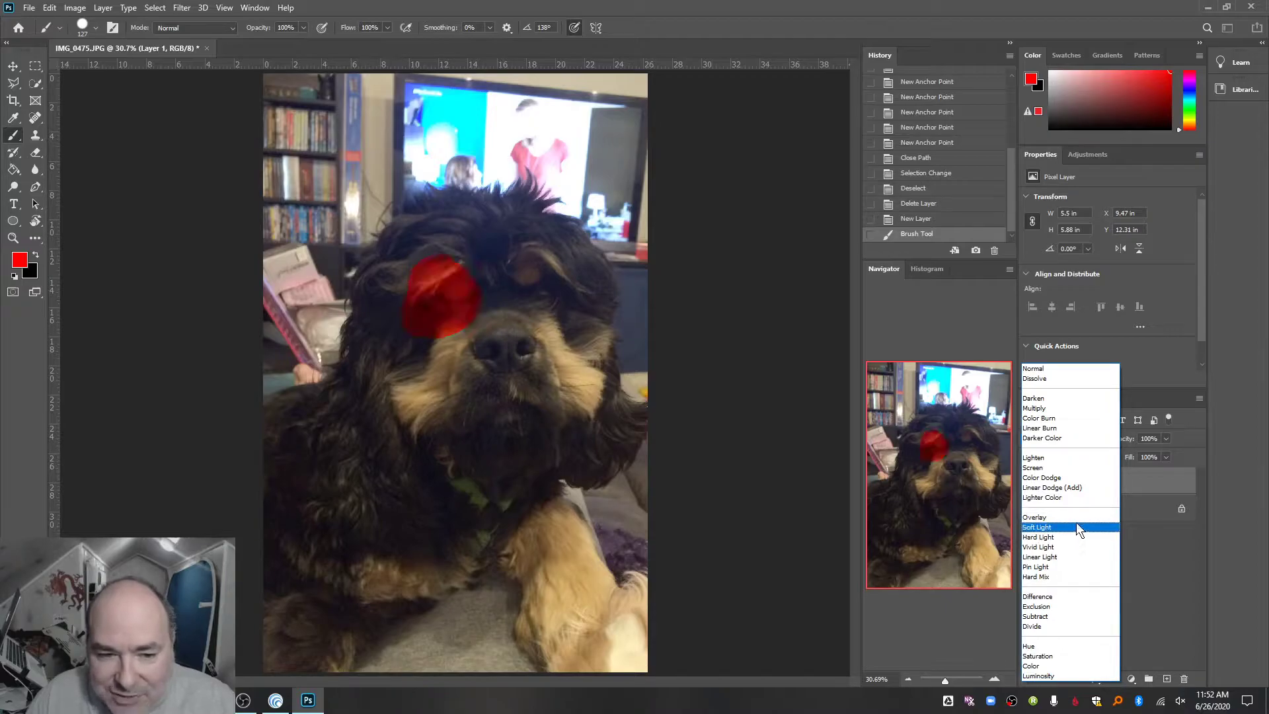
pyautogui.click(1065, 368)
pyautogui.click(1166, 439)
pyautogui.moveTo(1163, 455); pyautogui.dragTo(1139, 453)
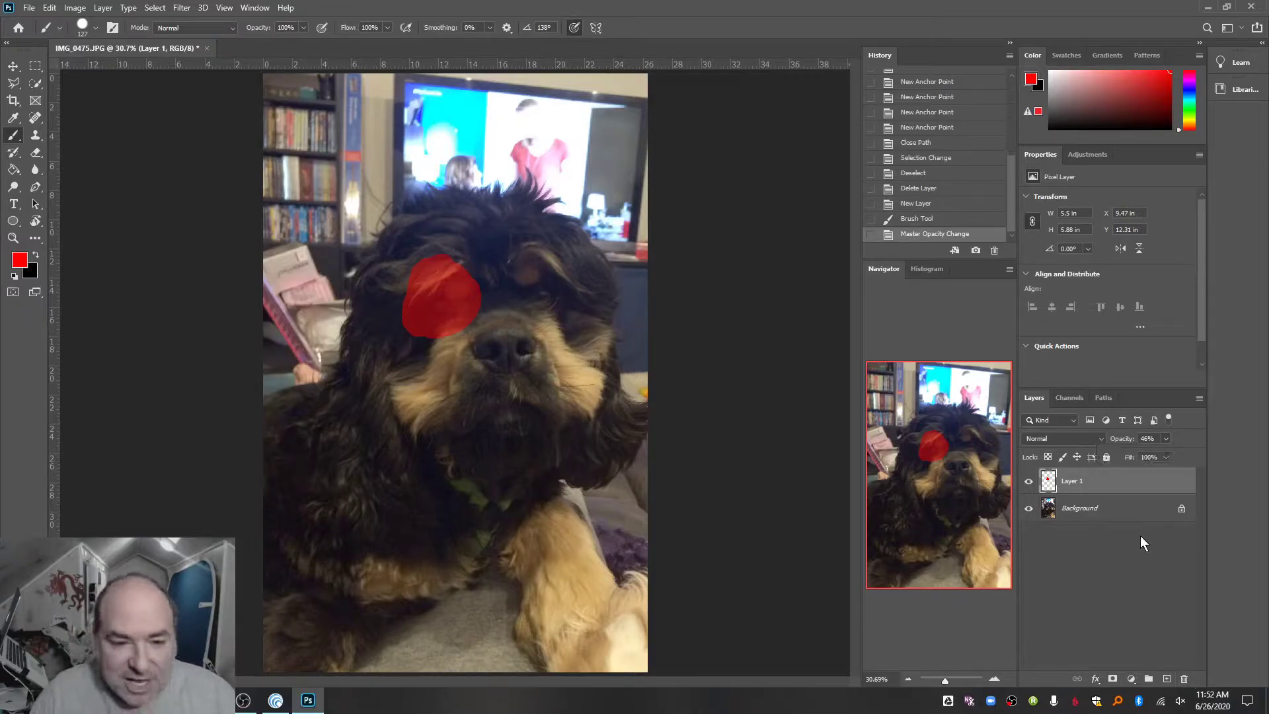
# - Clear the painted red blob from Layer 1 and deselect the canvas
pyautogui.hotkey('ctrl', 'a')
pyautogui.press('Delete')
pyautogui.hotkey('ctrl', 'd')
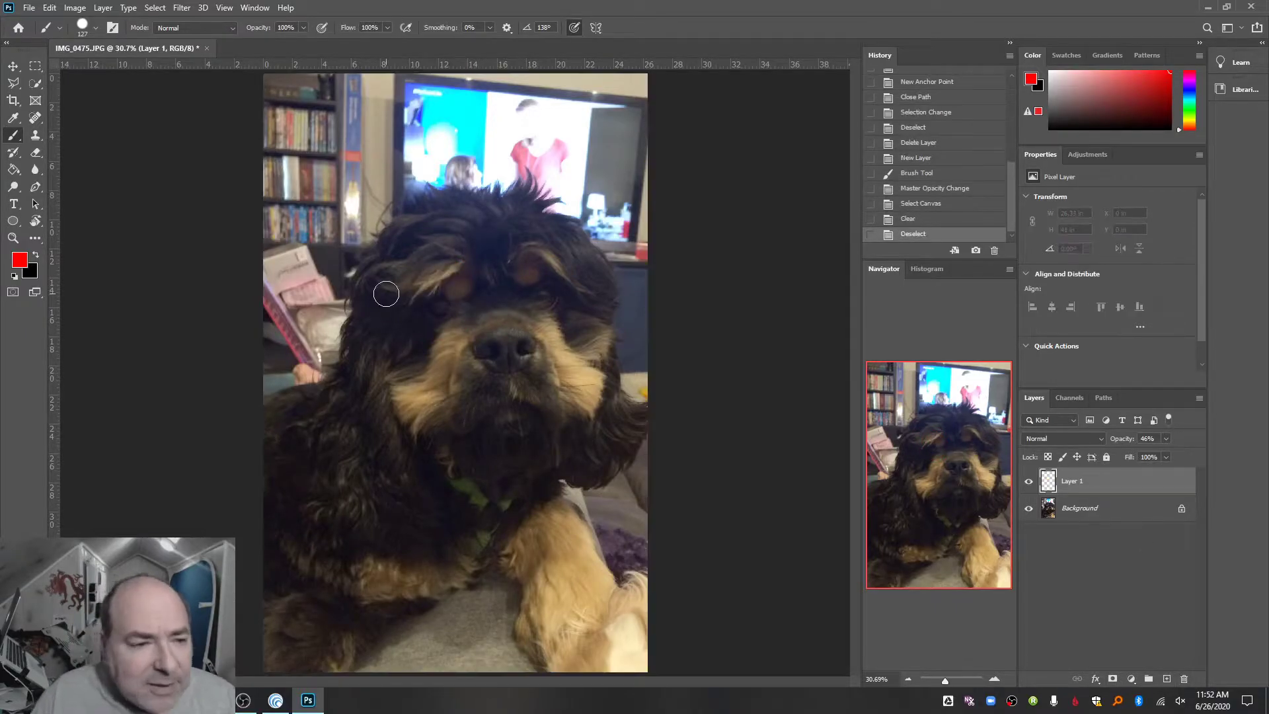
# - Select a rectangle about 11.5 by 10.9 in over the dog's face with the Rectangular Marquee and fill it with red
pyautogui.click(36, 66)
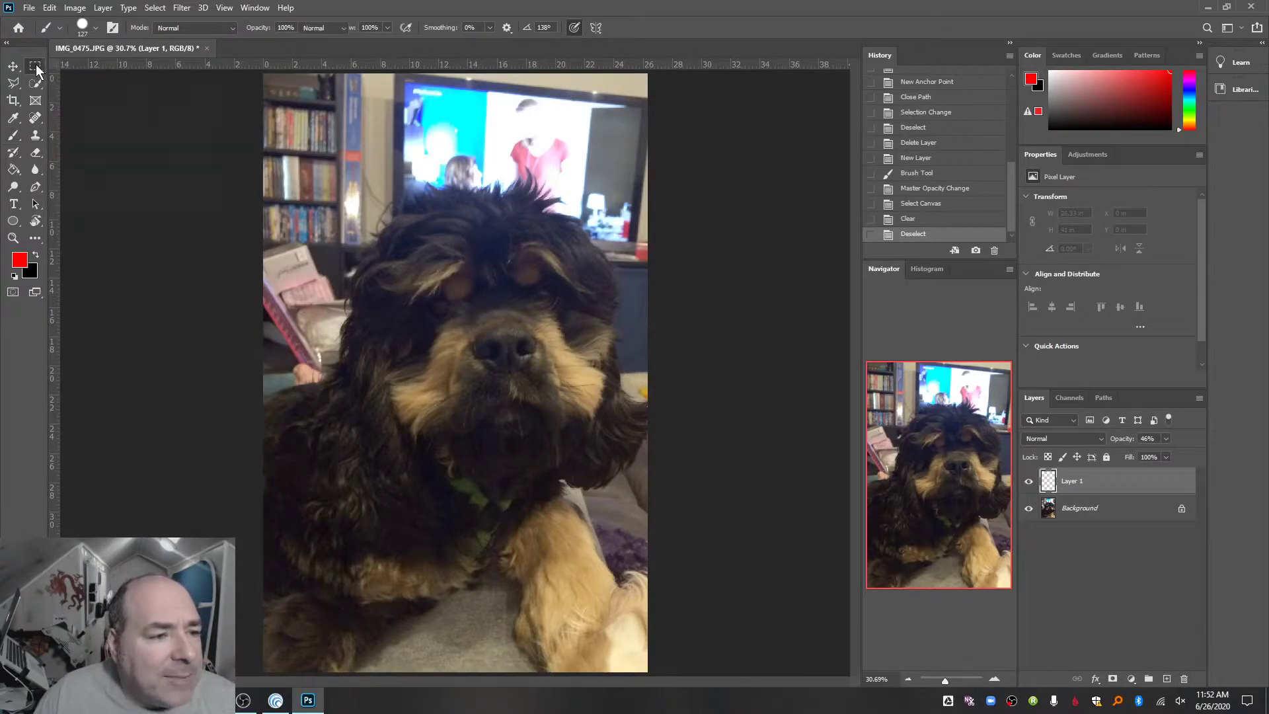
pyautogui.click(60, 66)
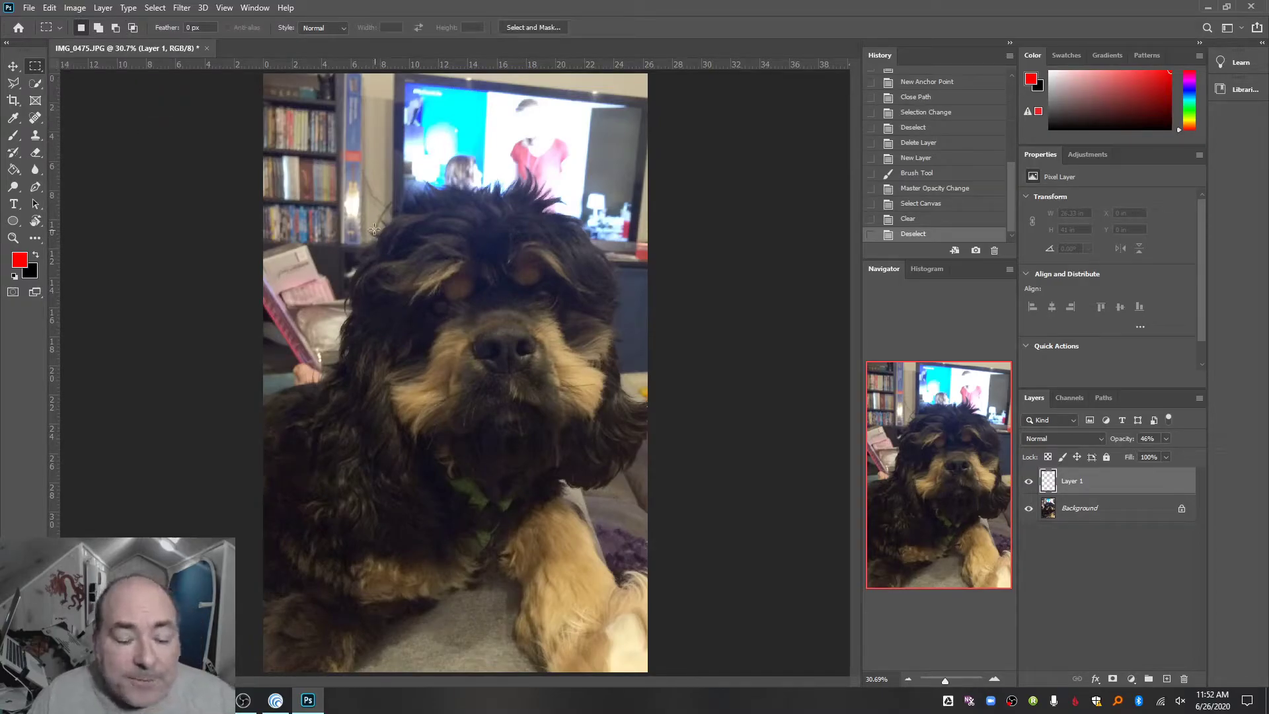
pyautogui.moveTo(341, 223); pyautogui.dragTo(379, 383)
pyautogui.click(13, 169)
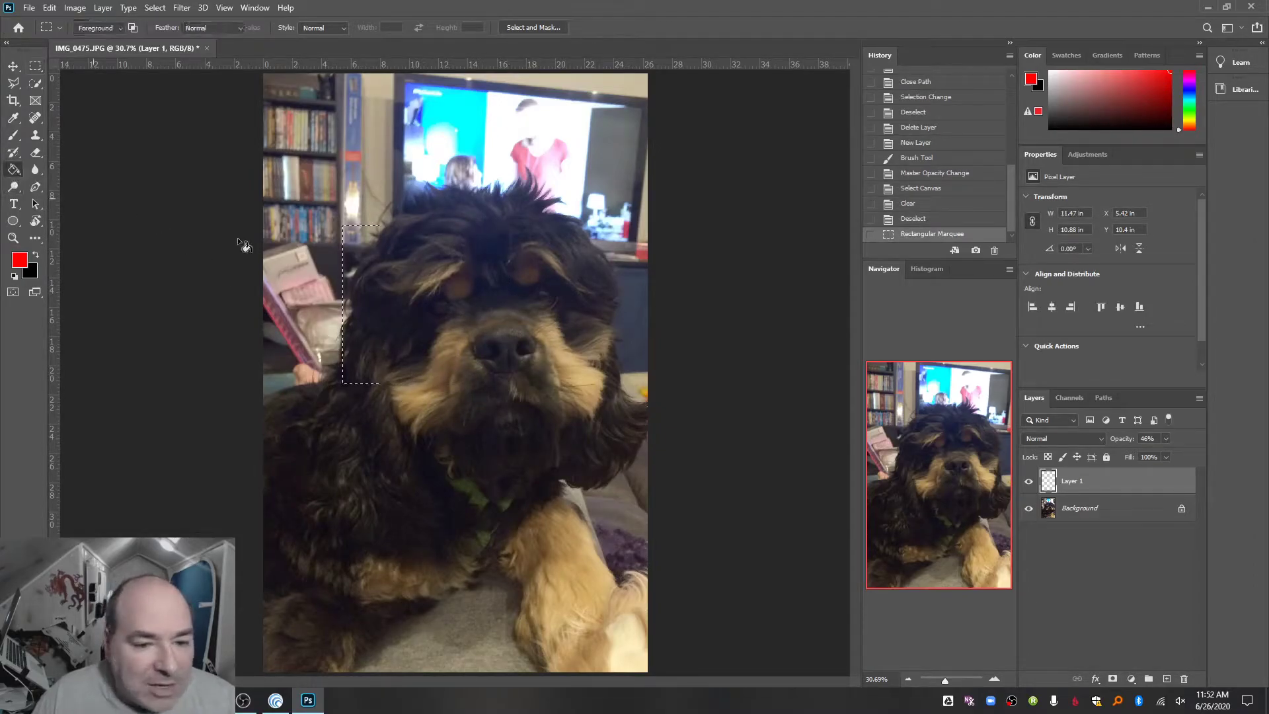
pyautogui.click(397, 266)
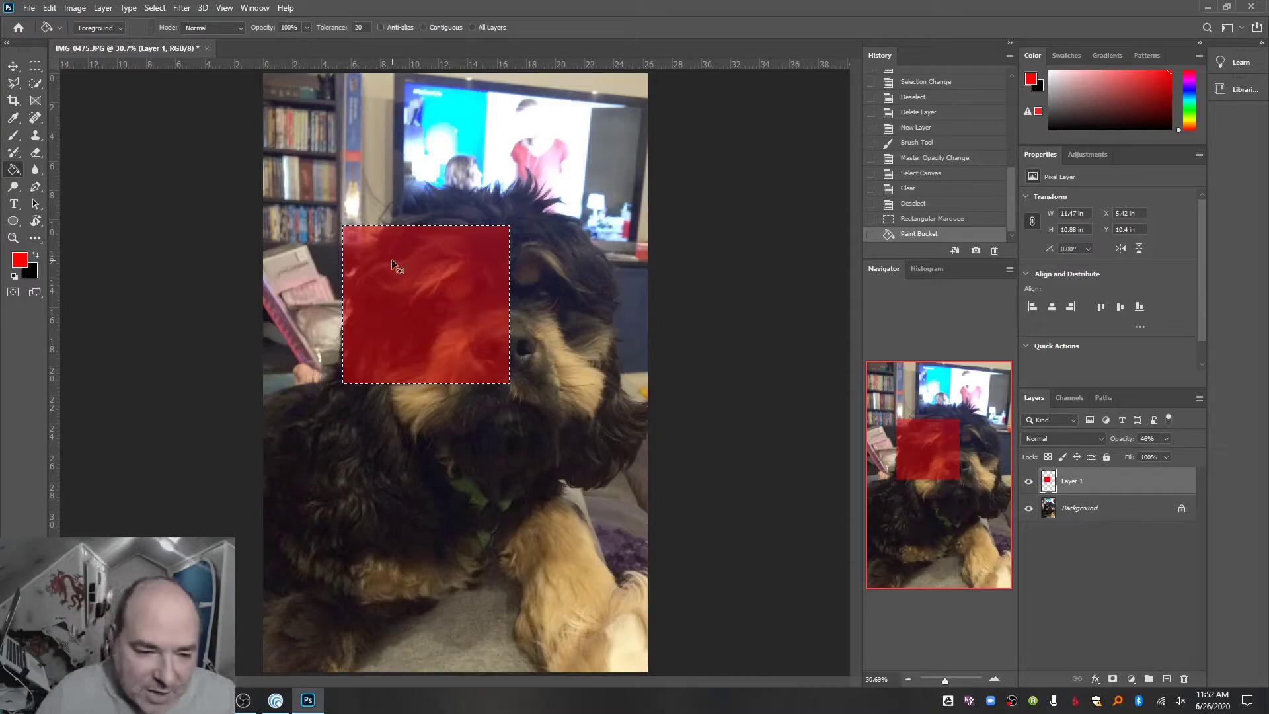
# - Clear the red rectangle from Layer 1 and leave nothing selected
pyautogui.hotkey('ctrl', 'd')
pyautogui.hotkey('ctrl', 'a')
pyautogui.press('Delete')
pyautogui.hotkey('ctrl', 'd')
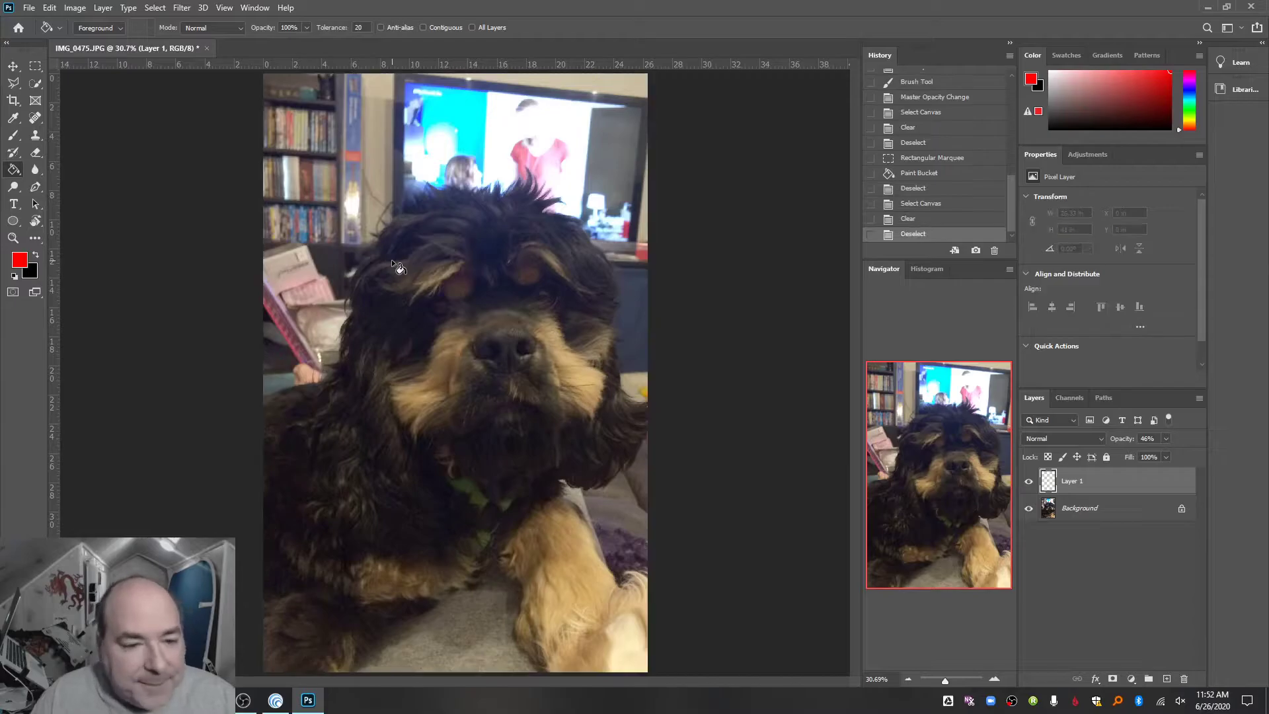
# - Select a perfect square about 7 in wide over the dog's eye with the Rectangular Marquee and fill it with red
pyautogui.click(33, 67)
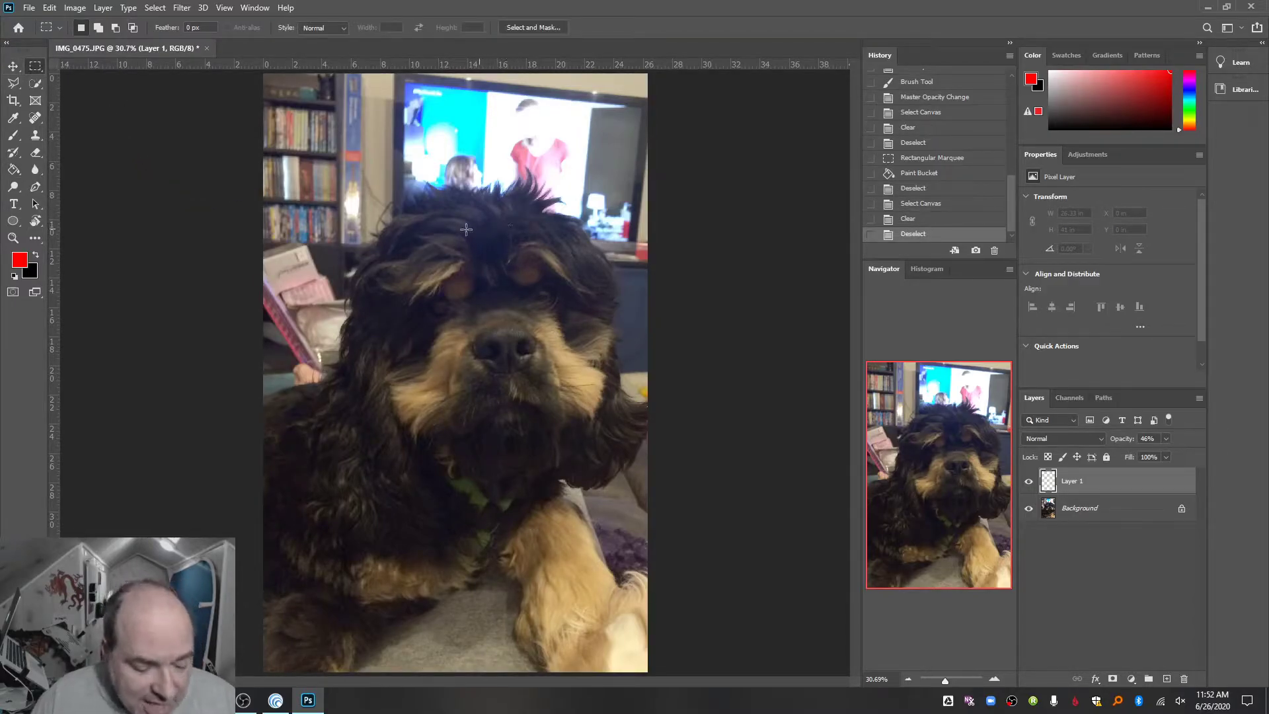
pyautogui.moveTo(381, 242); pyautogui.dragTo(483, 344)
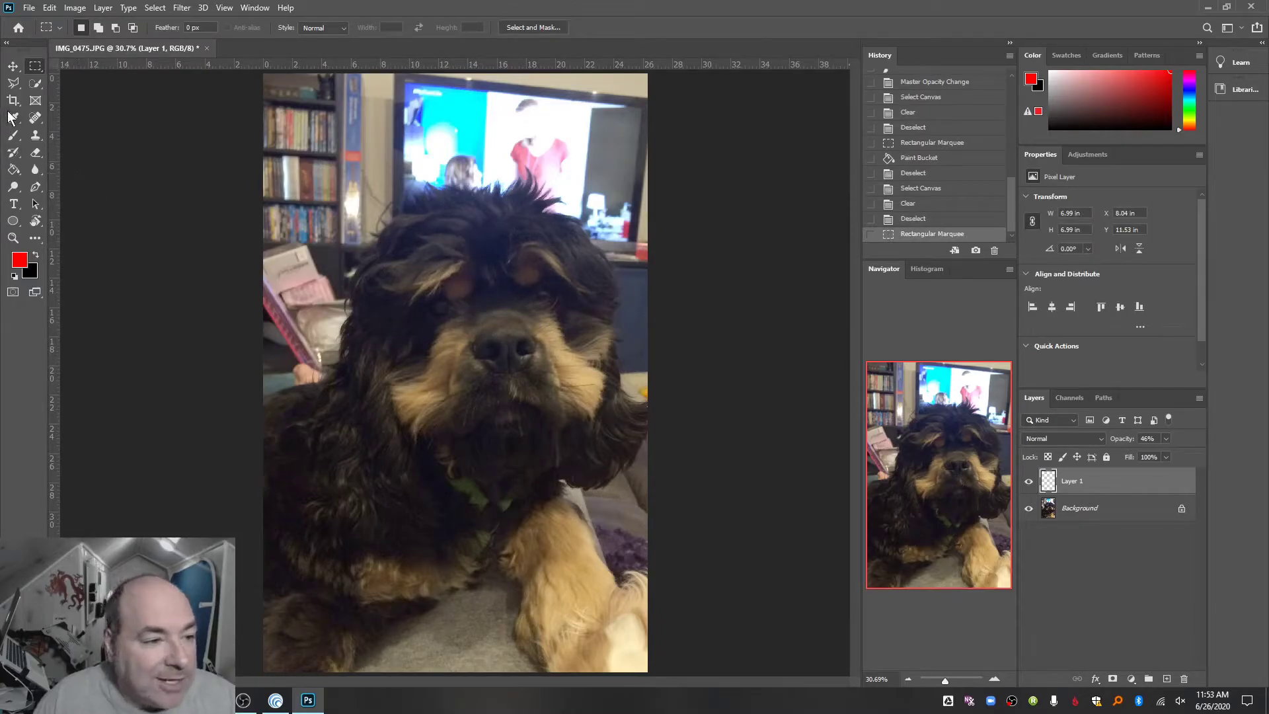
pyautogui.click(13, 169)
pyautogui.click(411, 300)
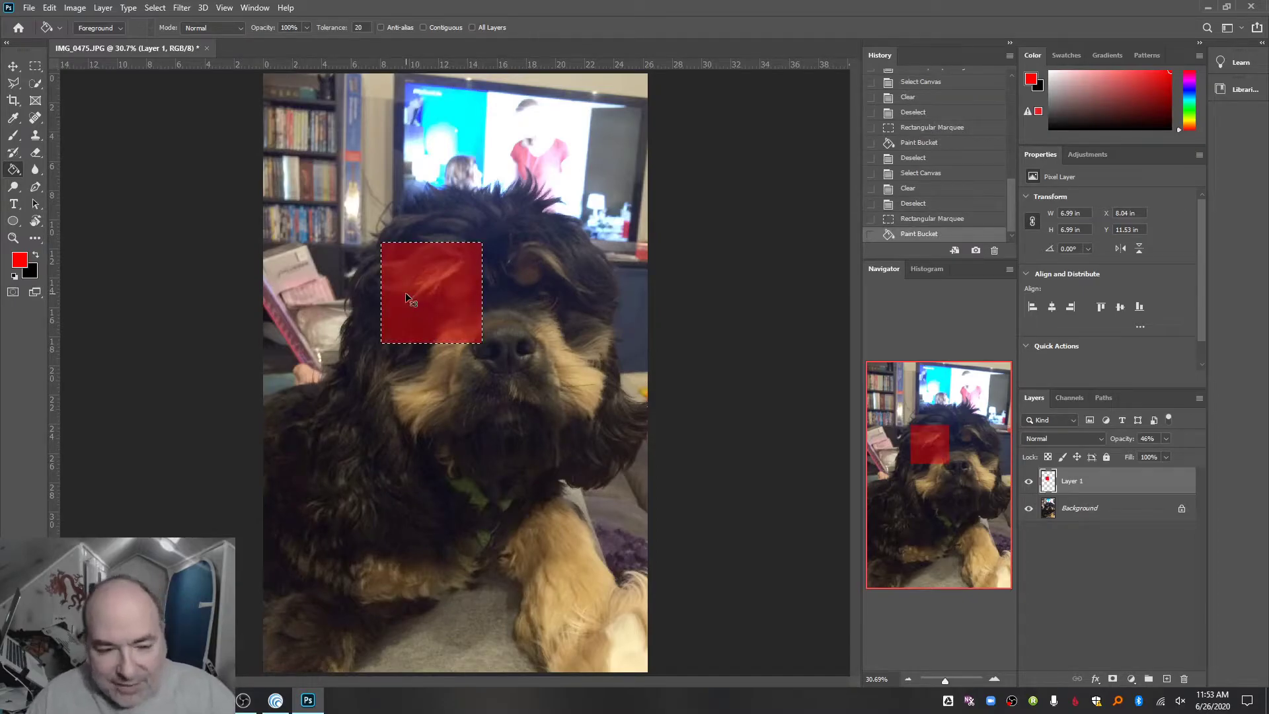
# - Clear the red square from Layer 1 and deselect the canvas
pyautogui.hotkey('ctrl', 'd')
pyautogui.hotkey('ctrl', 'a')
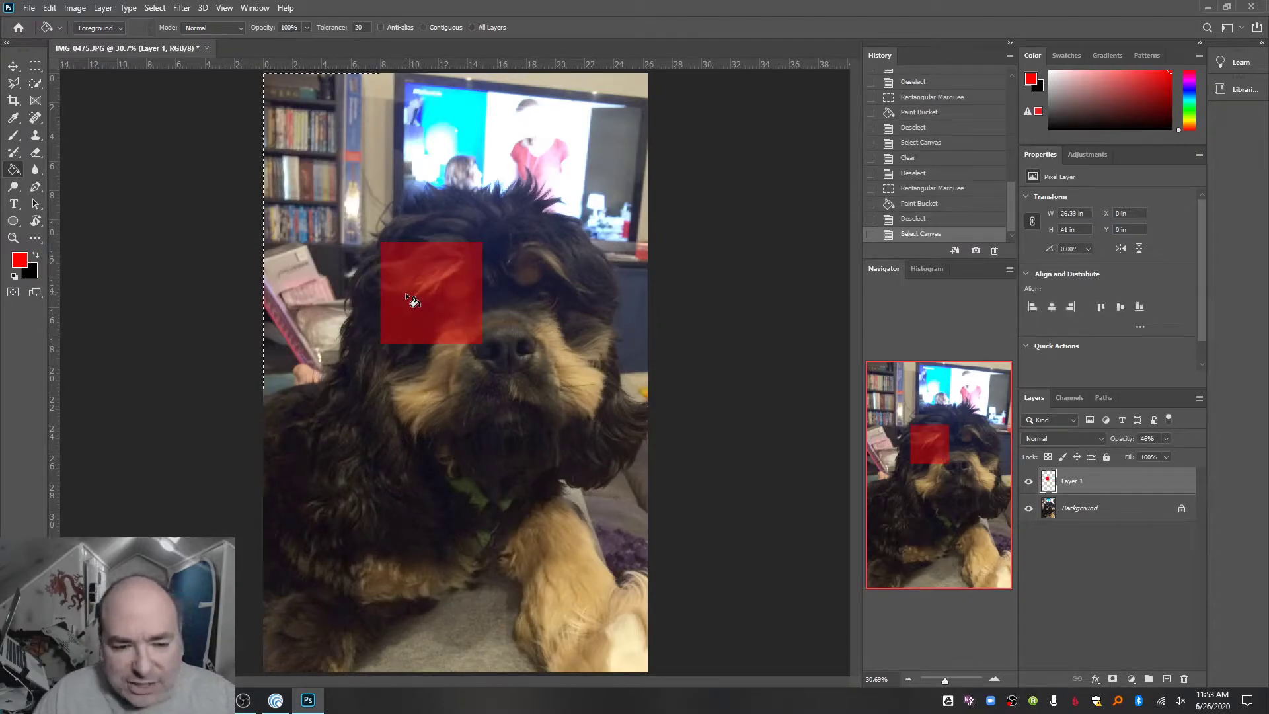
pyautogui.press('Delete')
pyautogui.hotkey('ctrl', 'd')
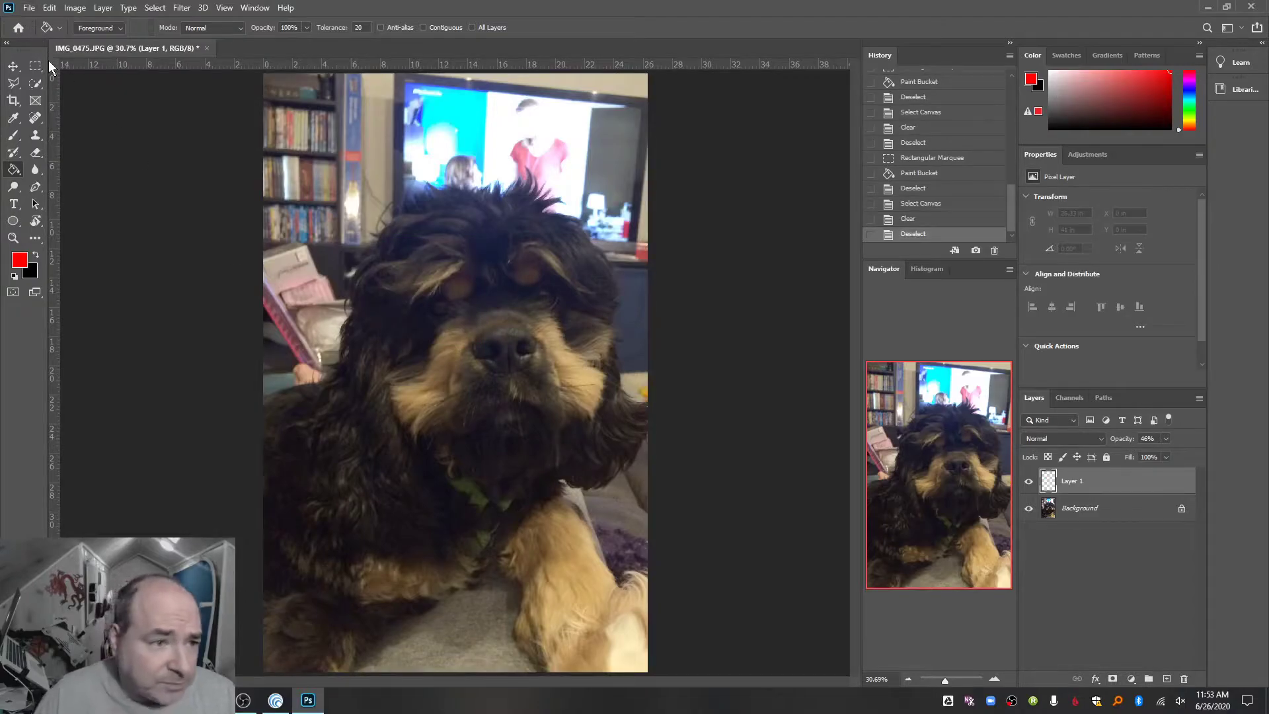
# - Build an elliptical selection from a circle about 5.5 in across on the dog's eye, adding overlapping circles and subtracting two thin ellipses
pyautogui.moveTo(38, 65); pyautogui.dragTo(75, 74)
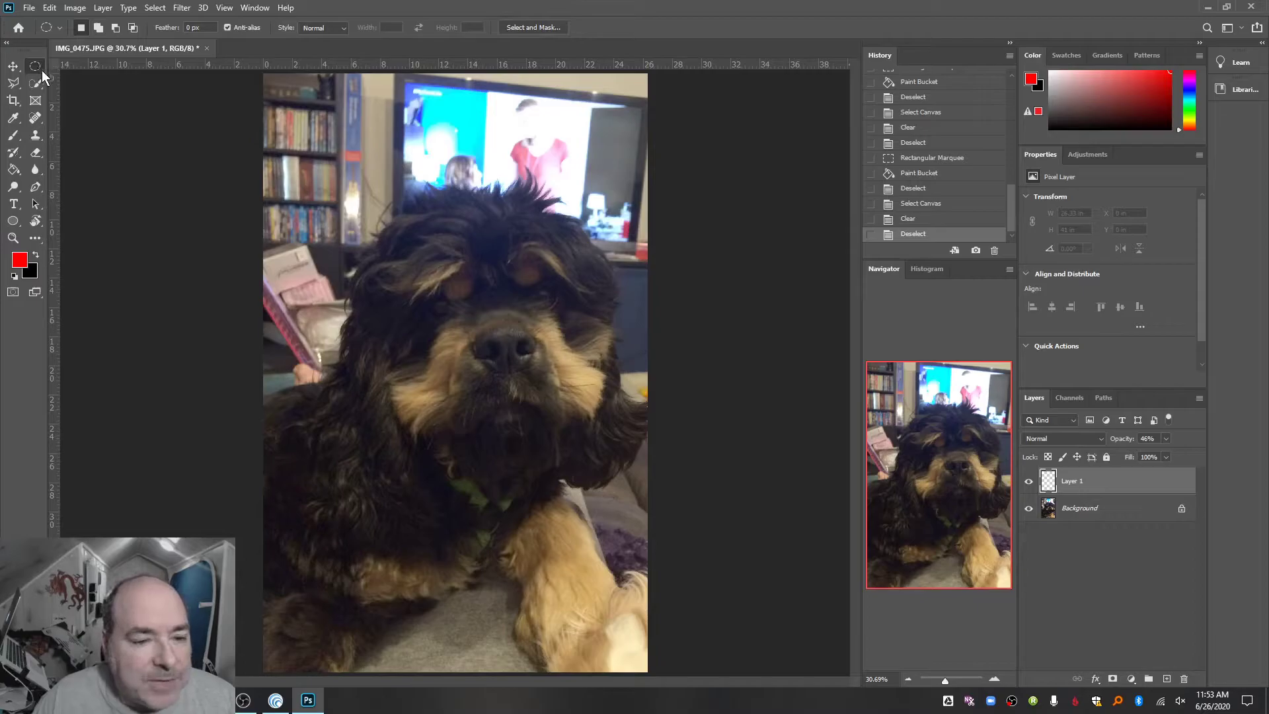
pyautogui.moveTo(390, 277); pyautogui.dragTo(489, 356)
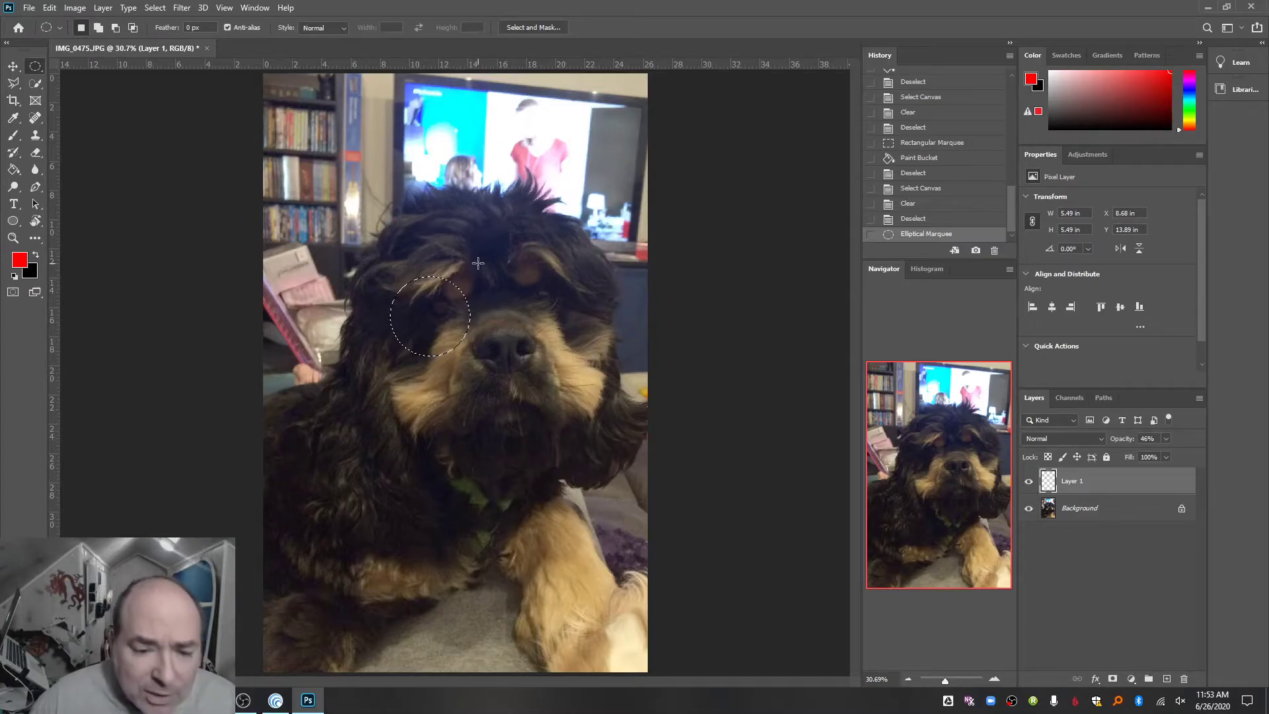
pyautogui.press('shift')
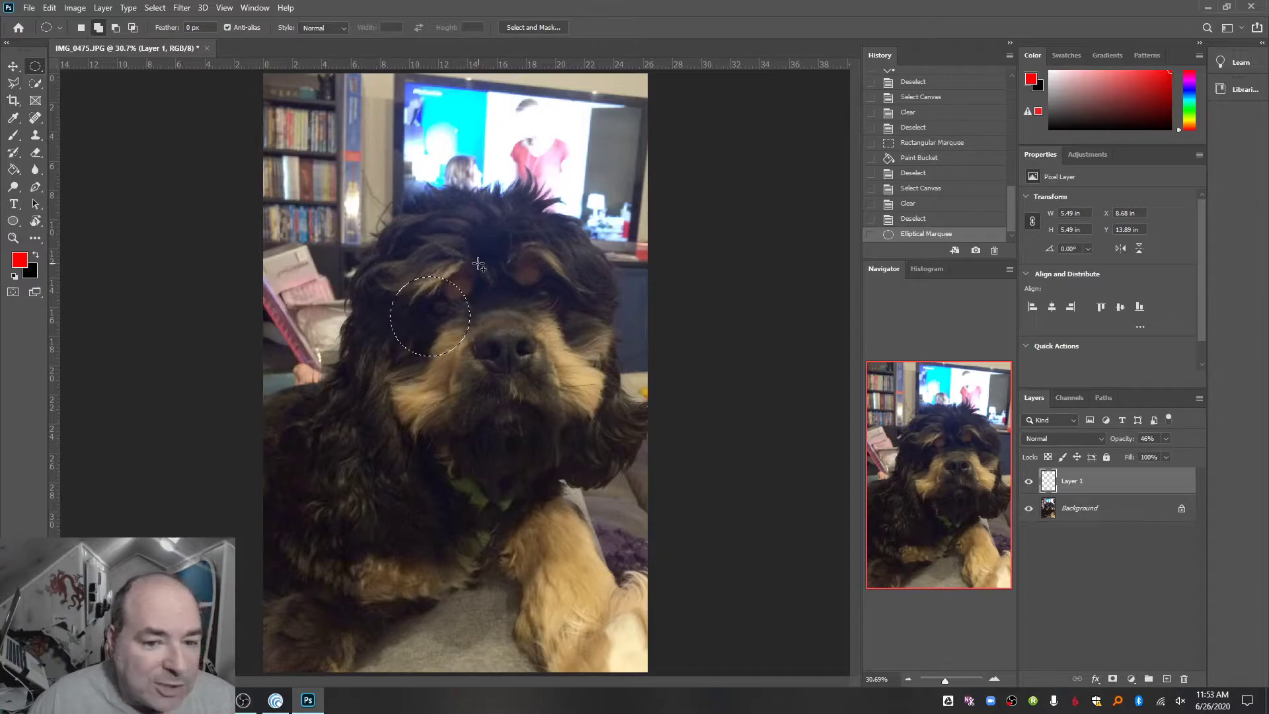
pyautogui.moveTo(479, 264); pyautogui.dragTo(377, 396)
pyautogui.moveTo(442, 330); pyautogui.dragTo(491, 385)
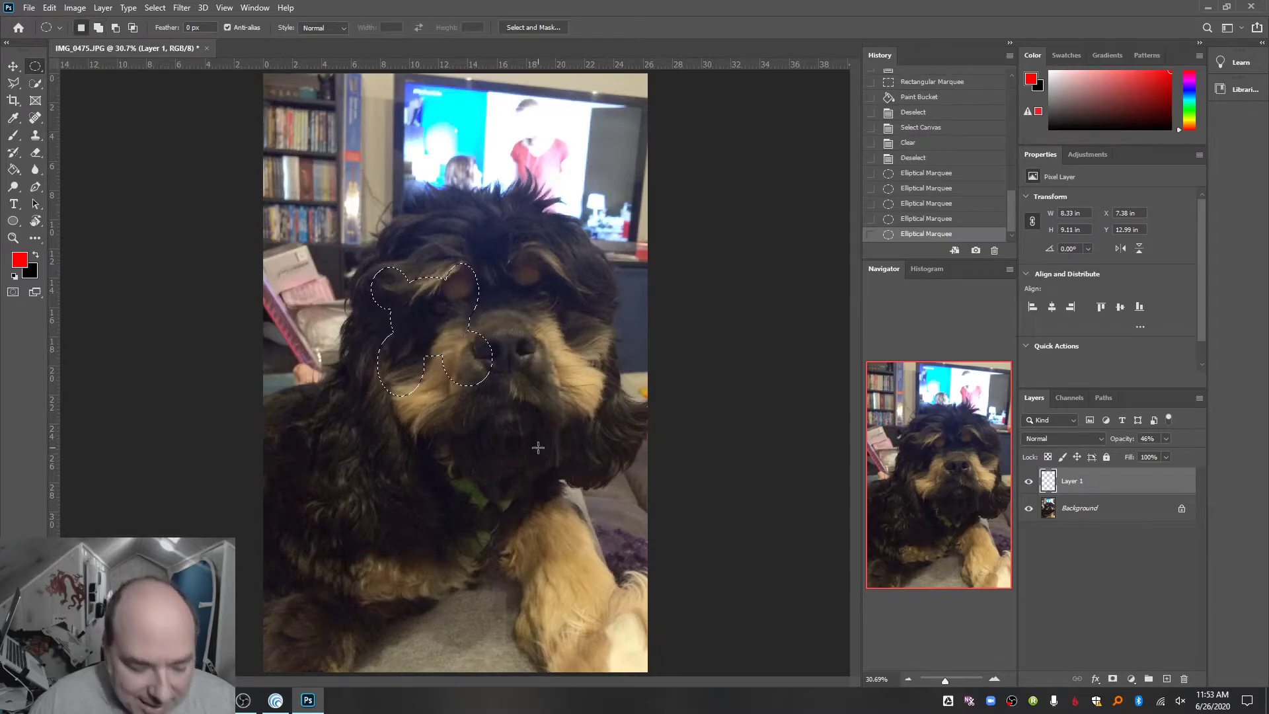
pyautogui.moveTo(426, 205); pyautogui.dragTo(432, 326)
pyautogui.moveTo(526, 307); pyautogui.dragTo(438, 323)
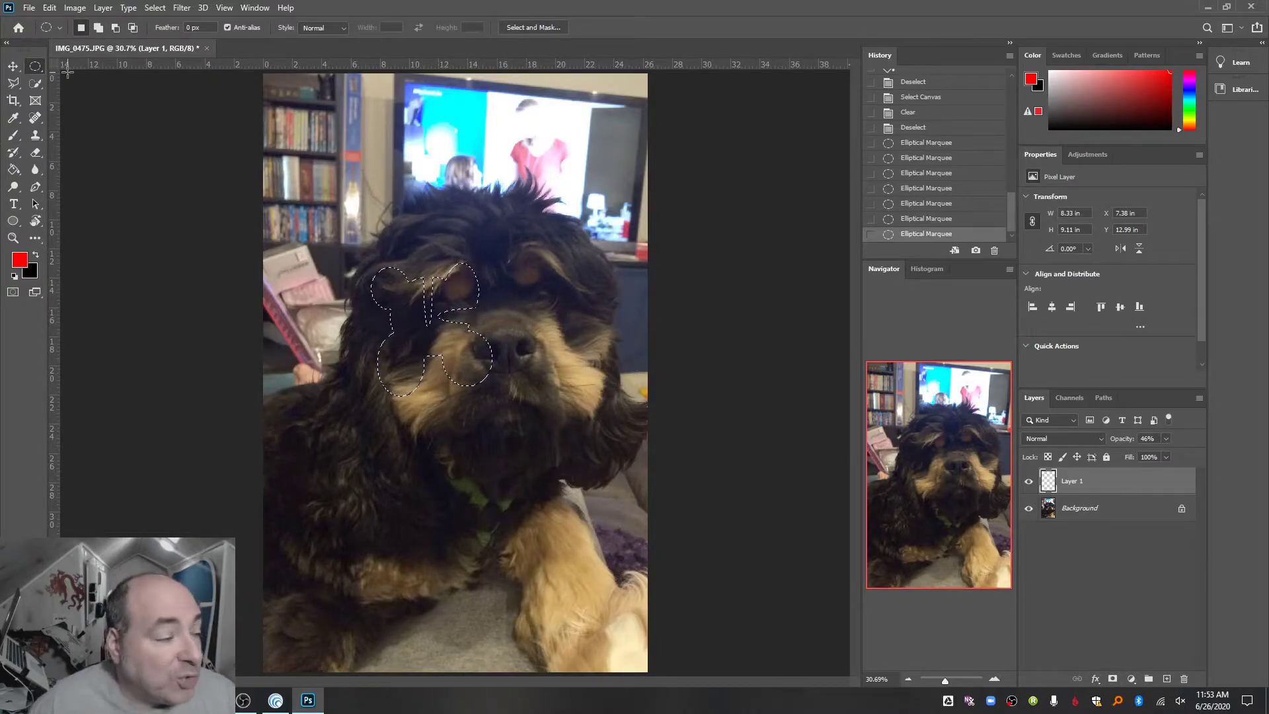
# - Add rectangles over the dog's muzzle and other eye to the selection with the Rectangular Marquee, and subtract a small square beside the nose
pyautogui.rightClick(35, 66)
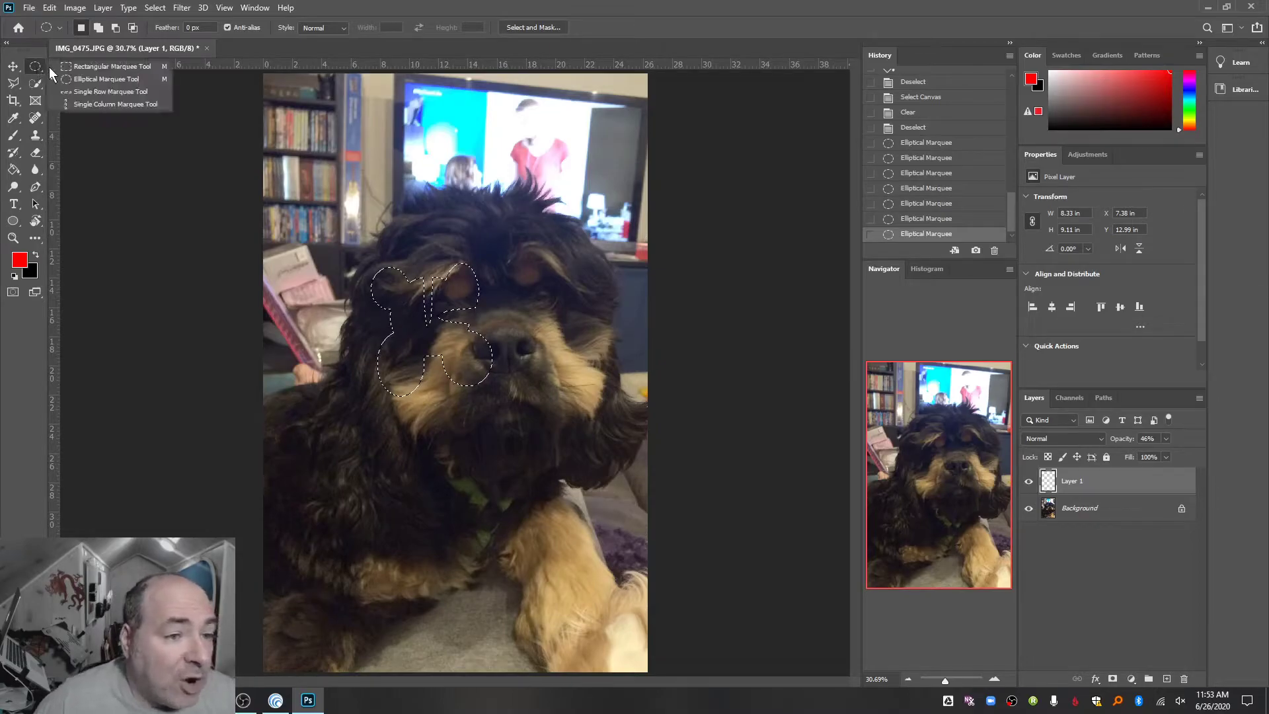
pyautogui.click(68, 69)
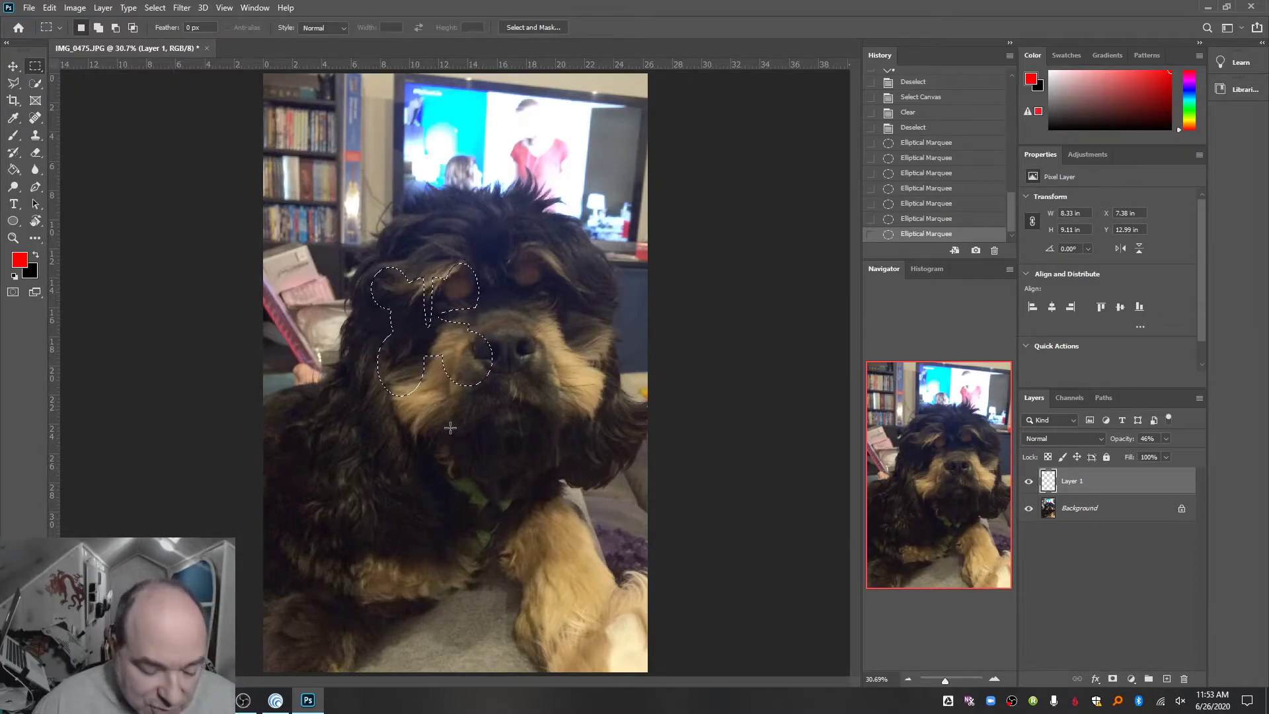
pyautogui.moveTo(465, 373); pyautogui.dragTo(564, 415)
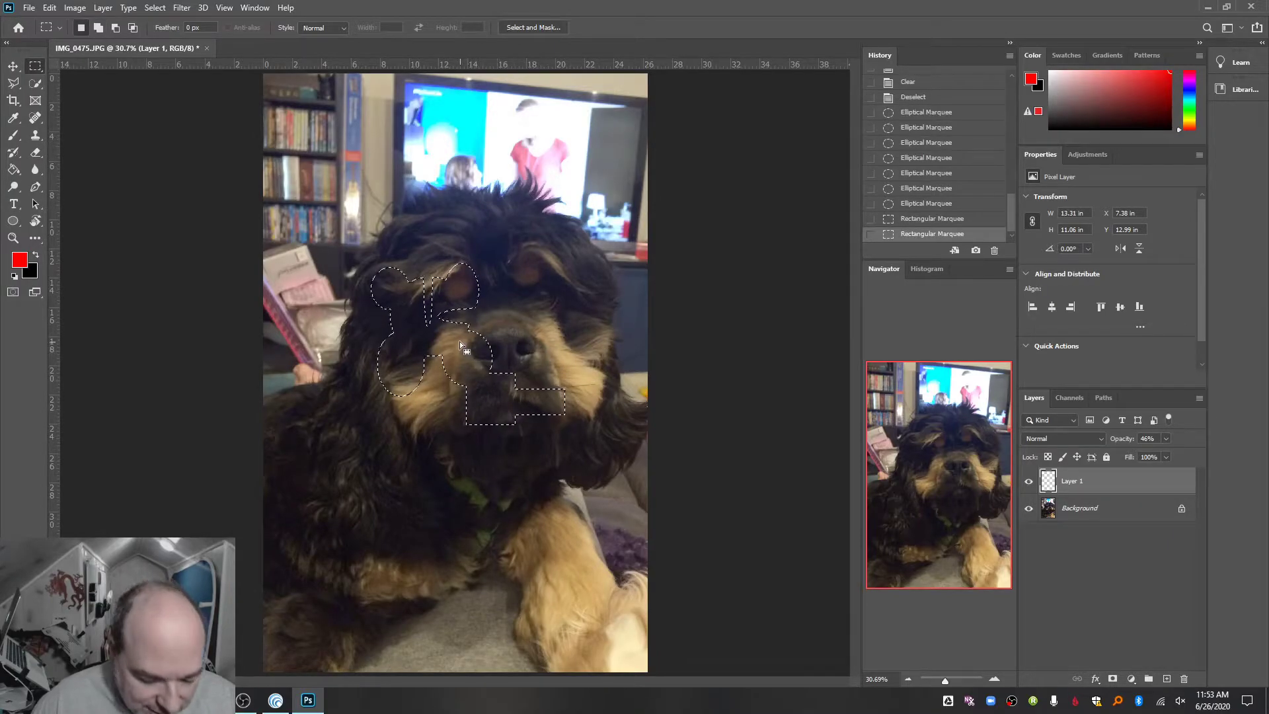
pyautogui.moveTo(454, 342); pyautogui.dragTo(473, 361)
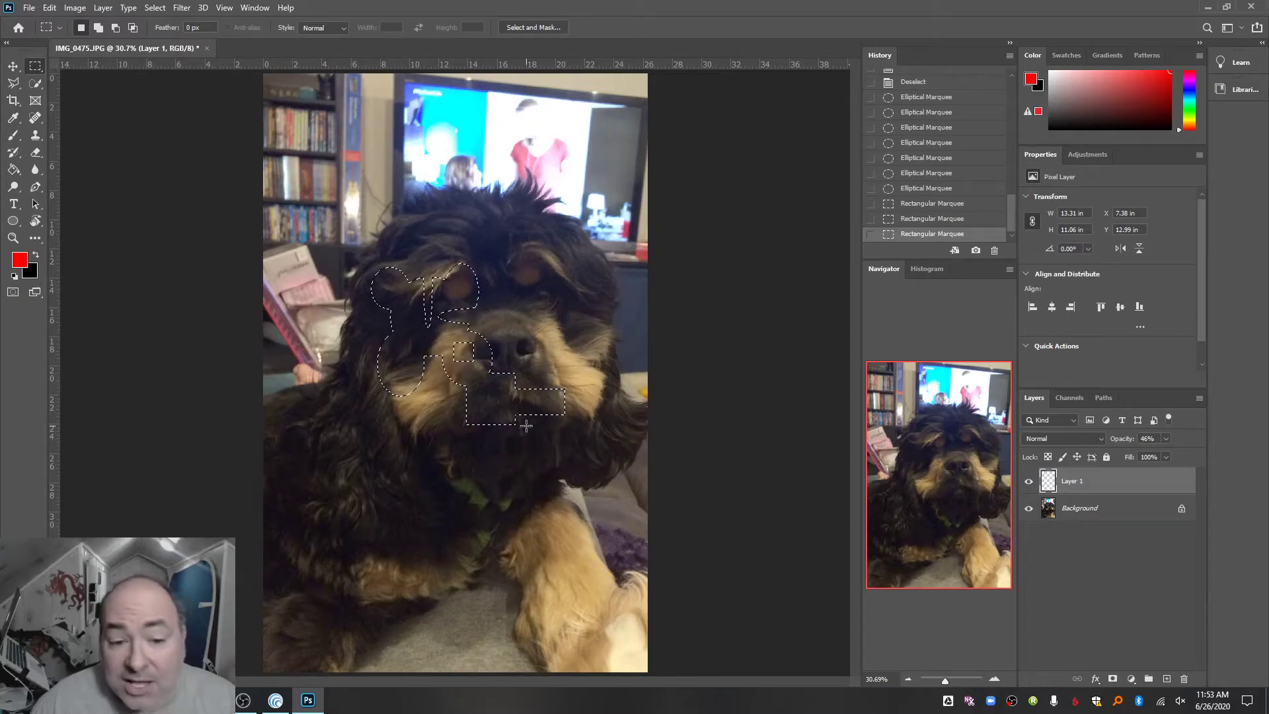
pyautogui.press('shift')
pyautogui.moveTo(547, 286); pyautogui.dragTo(560, 389)
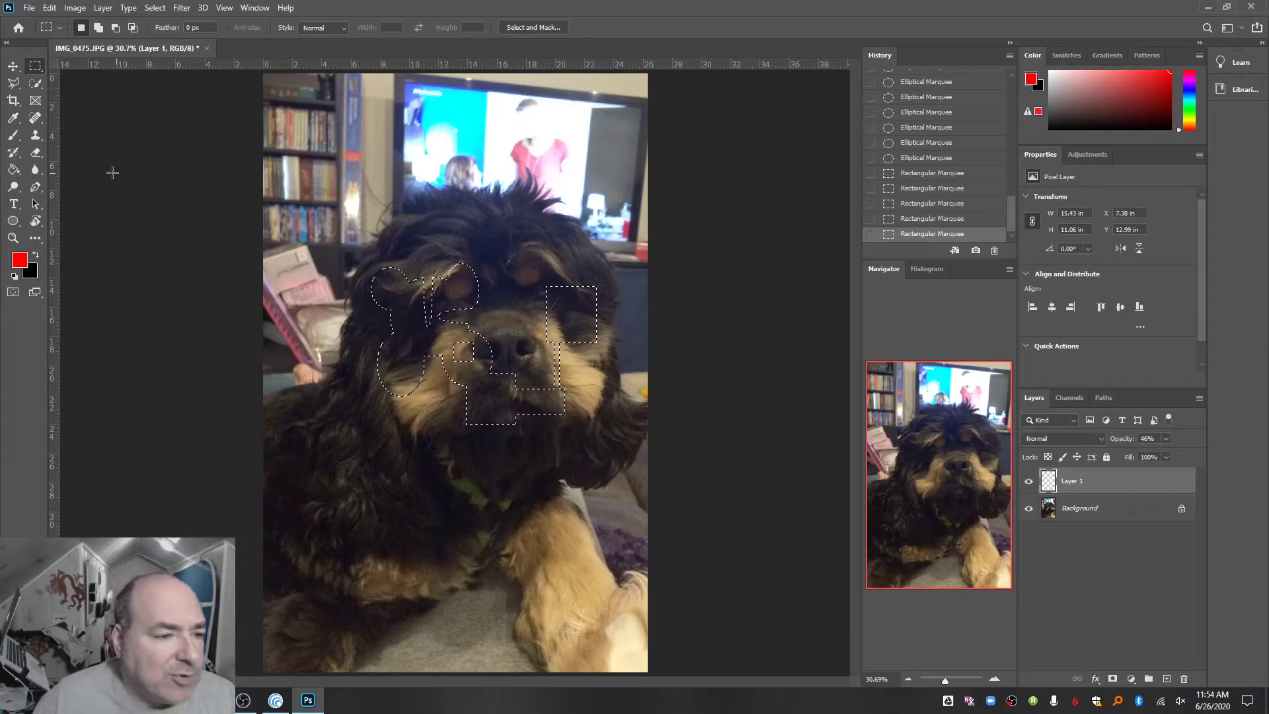
# - Fill the combined selection with red using the Paint Bucket, then deselect and delete Layer 1
pyautogui.click(13, 169)
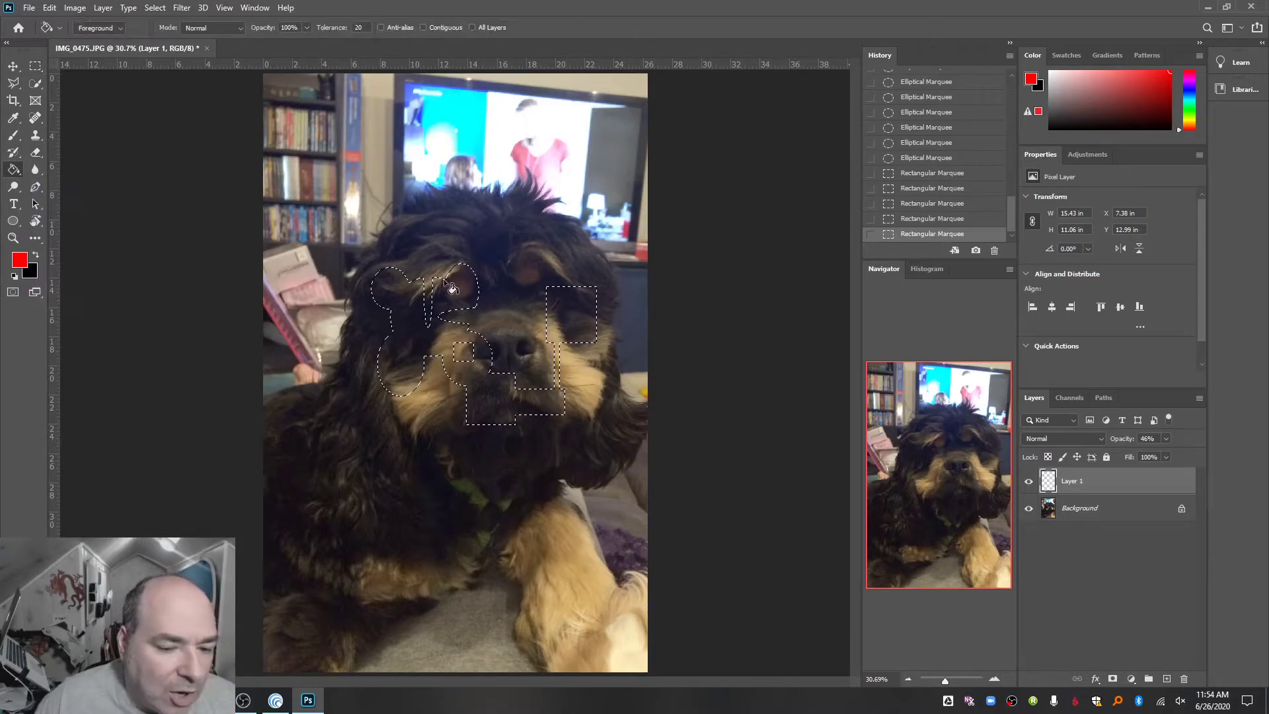
pyautogui.click(442, 335)
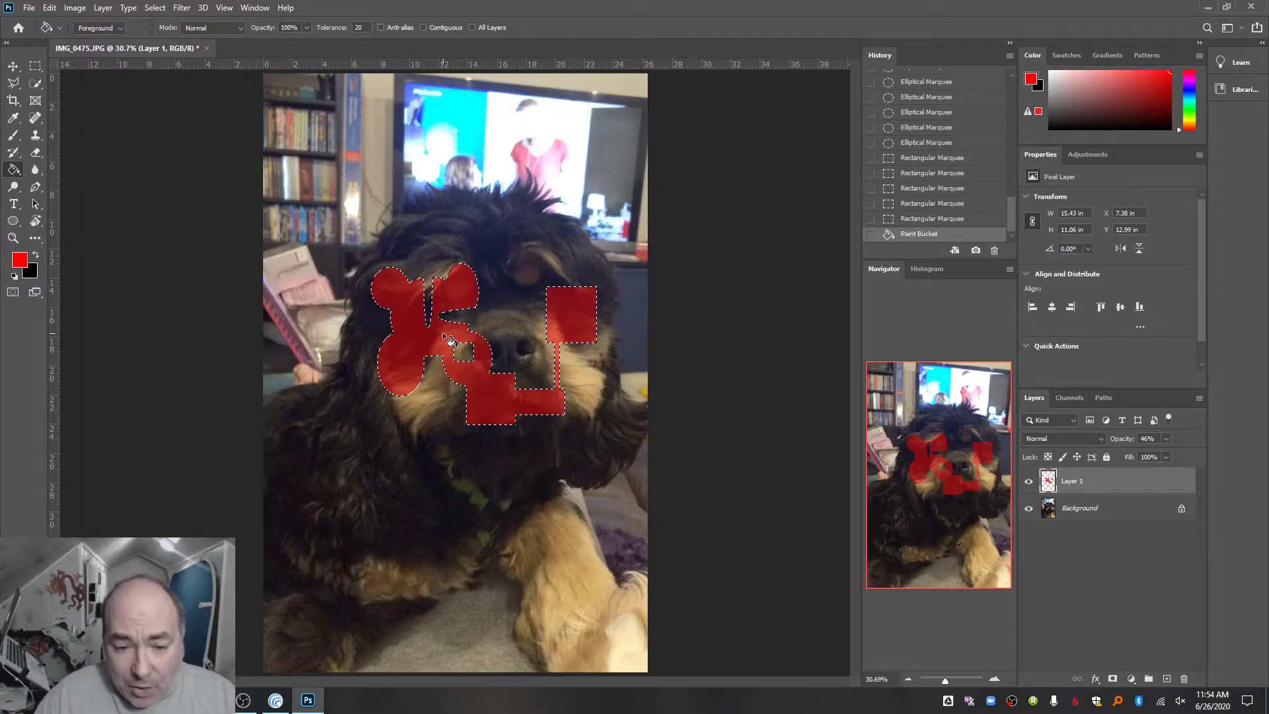
pyautogui.hotkey('ctrl', 'd')
pyautogui.press('Delete')
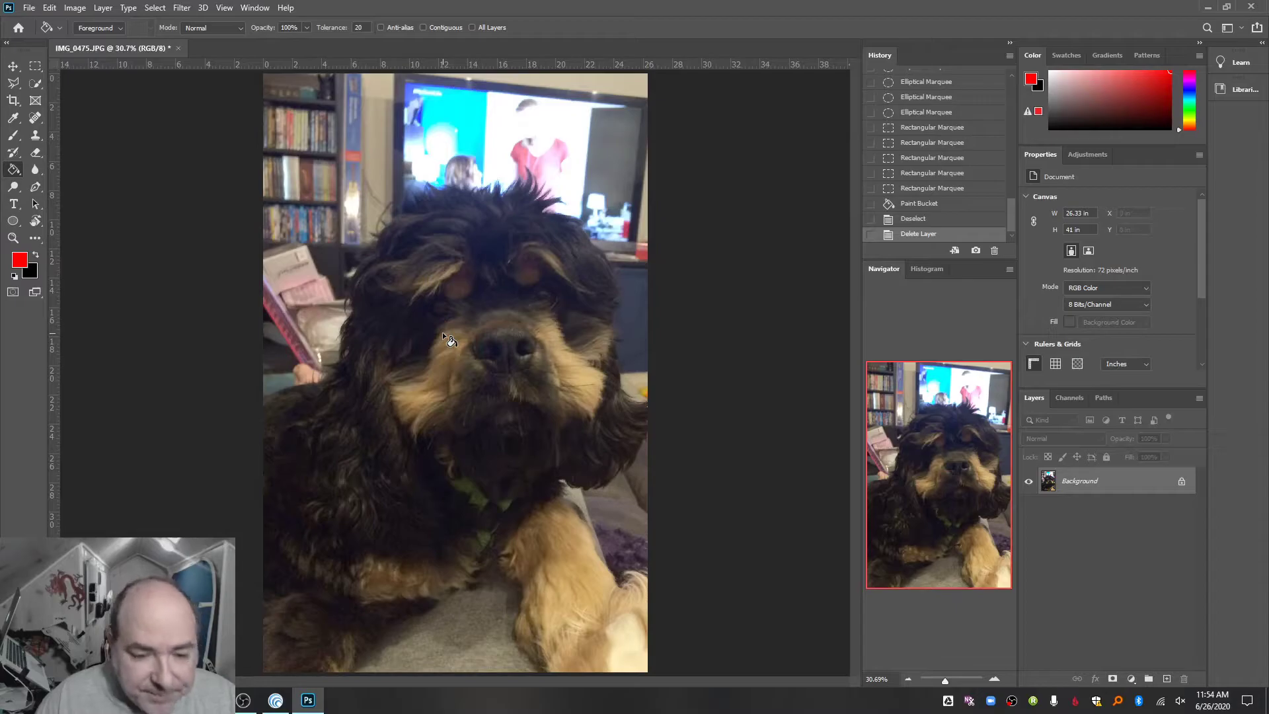
# - Draw a freehand Lasso selection over the dog's head, subtract a strip along the nose bridge, and add the area over the ear
pyautogui.moveTo(14, 82); pyautogui.dragTo(39, 84)
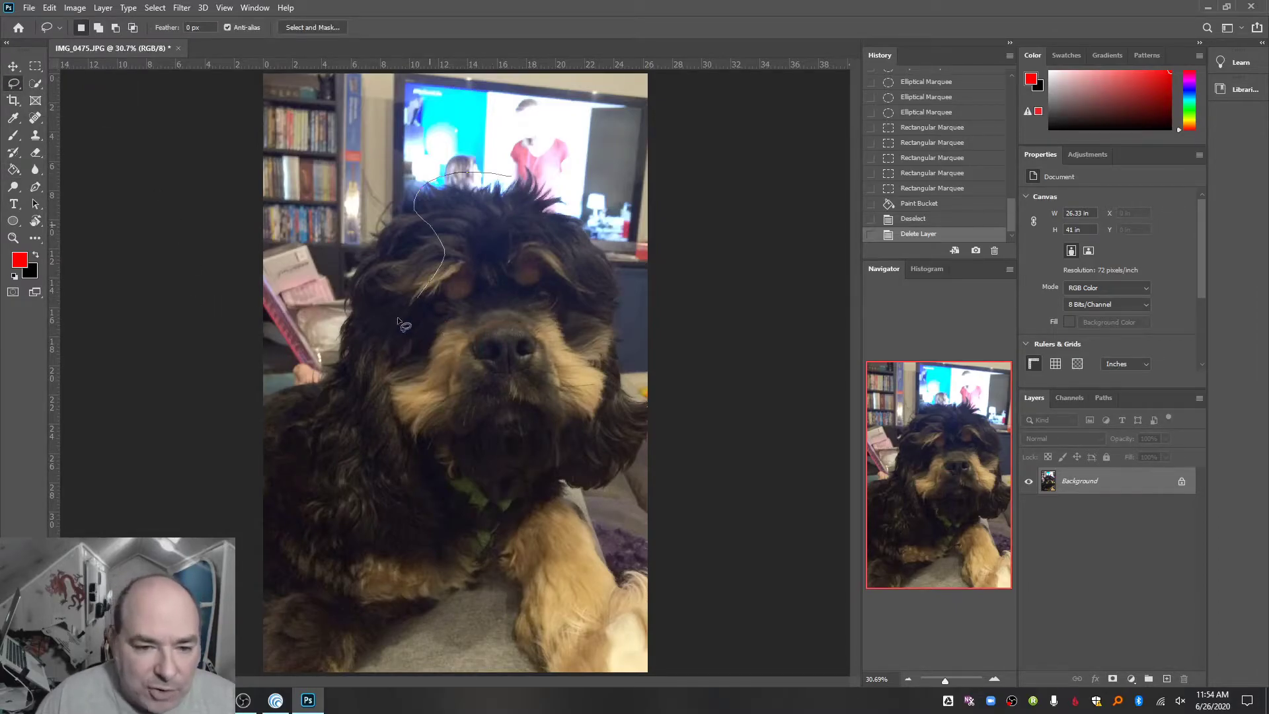
pyautogui.moveTo(540, 187); pyautogui.dragTo(549, 198)
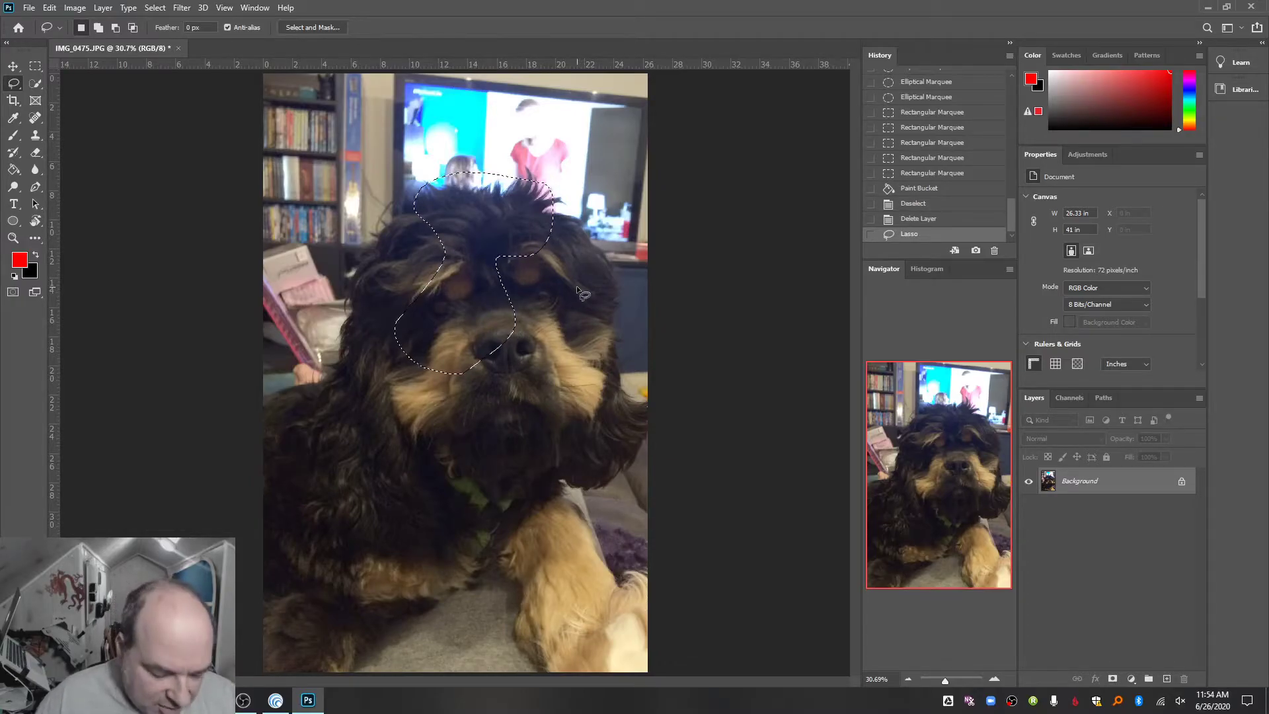
pyautogui.moveTo(481, 472)
pyautogui.mouseDown()
pyautogui.moveTo(485, 290)
pyautogui.moveTo(575, 354)
pyautogui.moveTo(565, 360)
pyautogui.mouseUp()
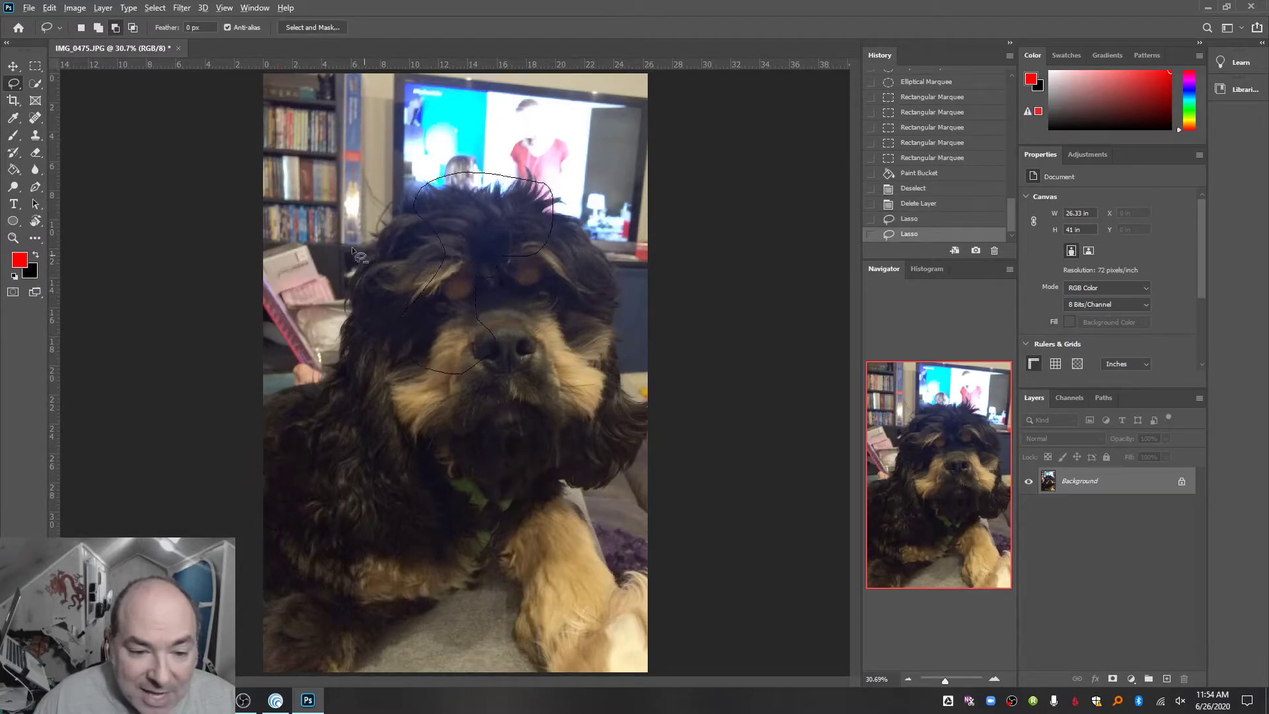
pyautogui.moveTo(402, 260)
pyautogui.mouseDown()
pyautogui.moveTo(423, 350)
pyautogui.moveTo(446, 335)
pyautogui.mouseUp()
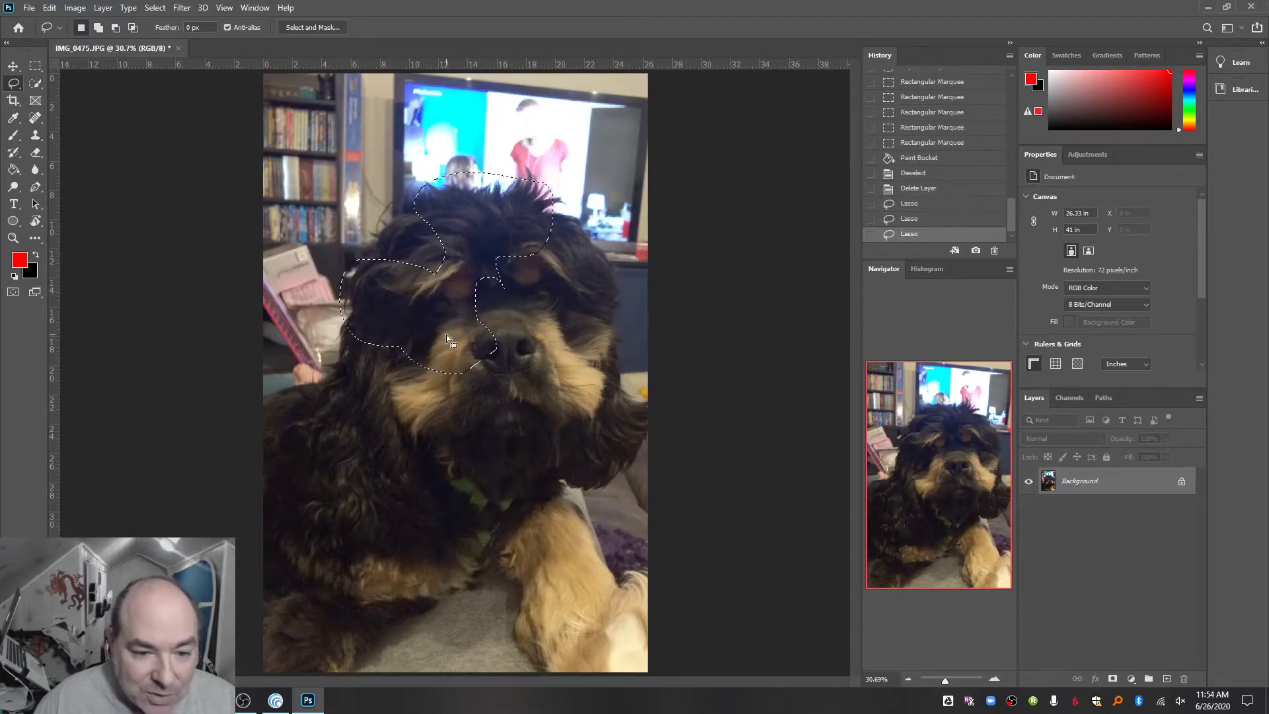
# - Add a small marquee rectangle above the dog's head and a circle over the brow to the lasso selection, then deselect everything
pyautogui.click(34, 67)
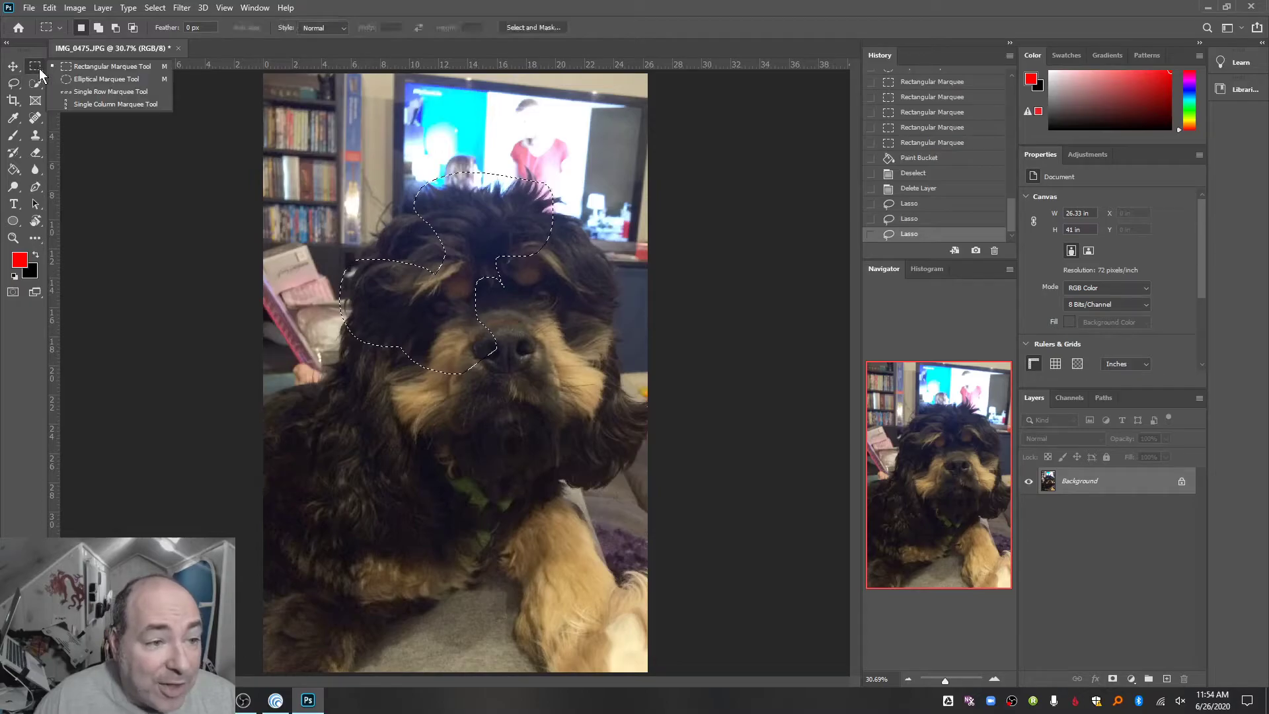
pyautogui.click(73, 66)
pyautogui.moveTo(475, 131); pyautogui.dragTo(510, 179)
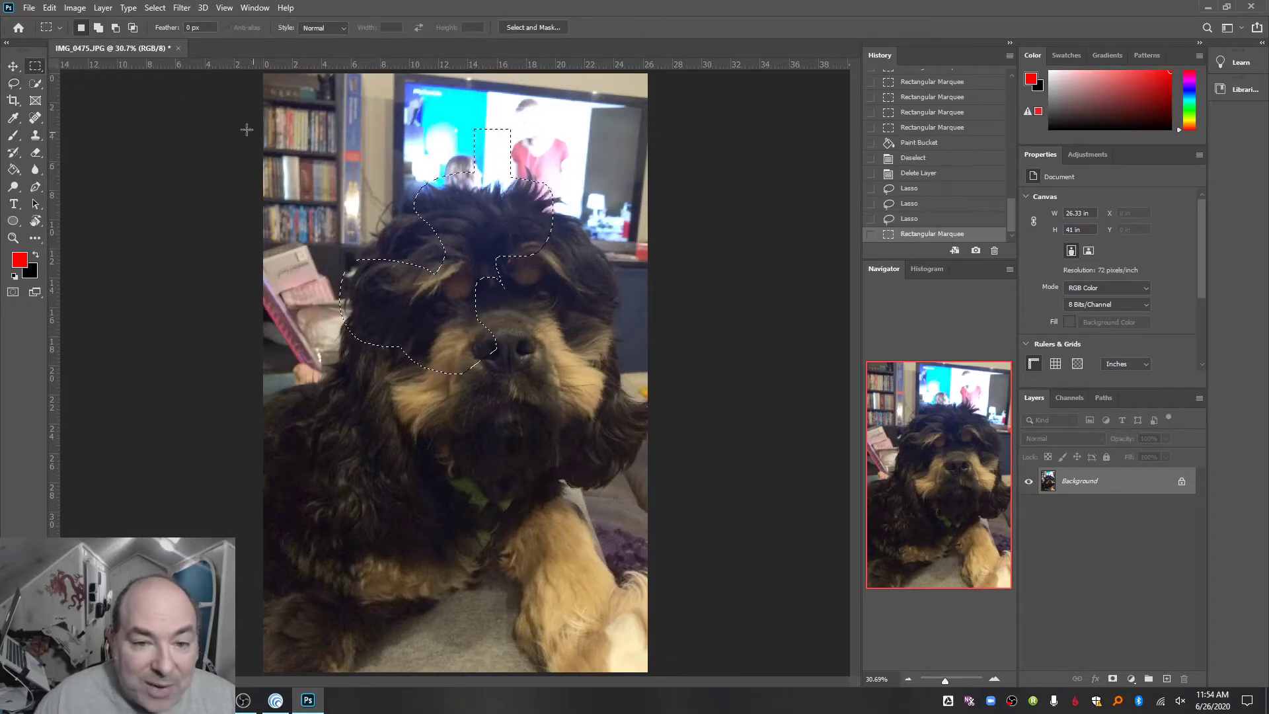
pyautogui.click(35, 68)
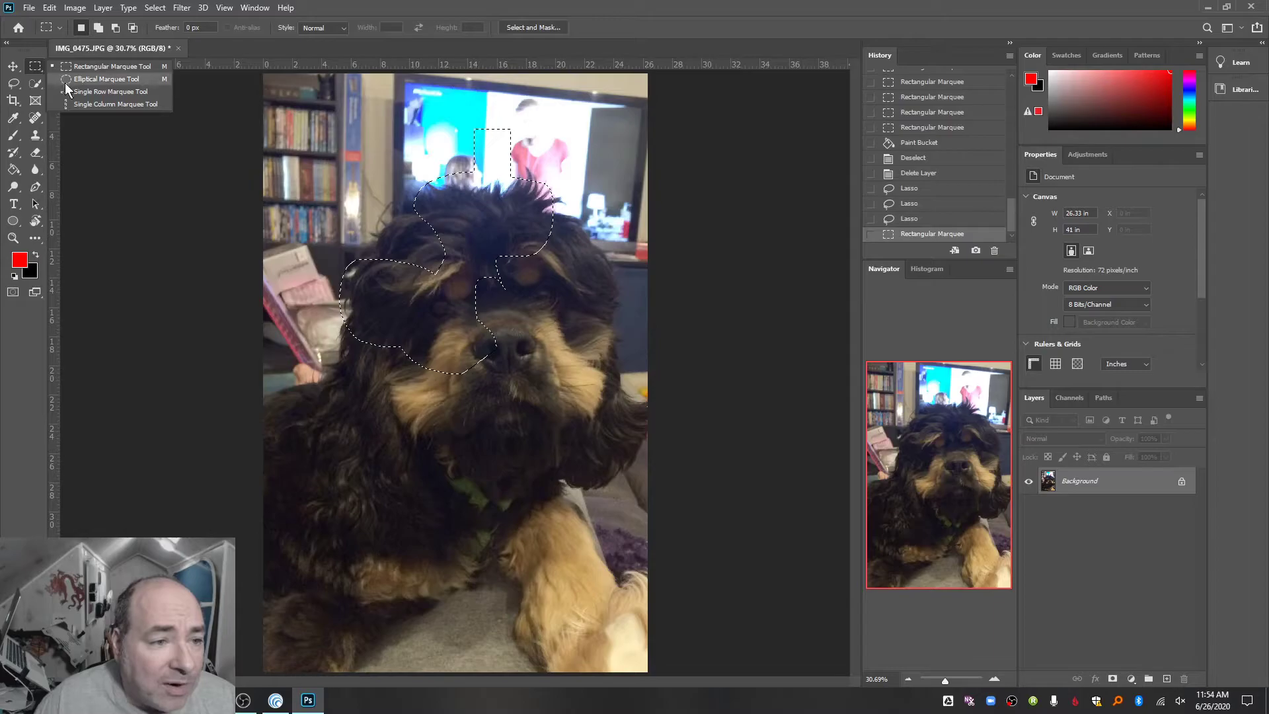
pyautogui.click(62, 81)
pyautogui.moveTo(401, 232); pyautogui.dragTo(467, 298)
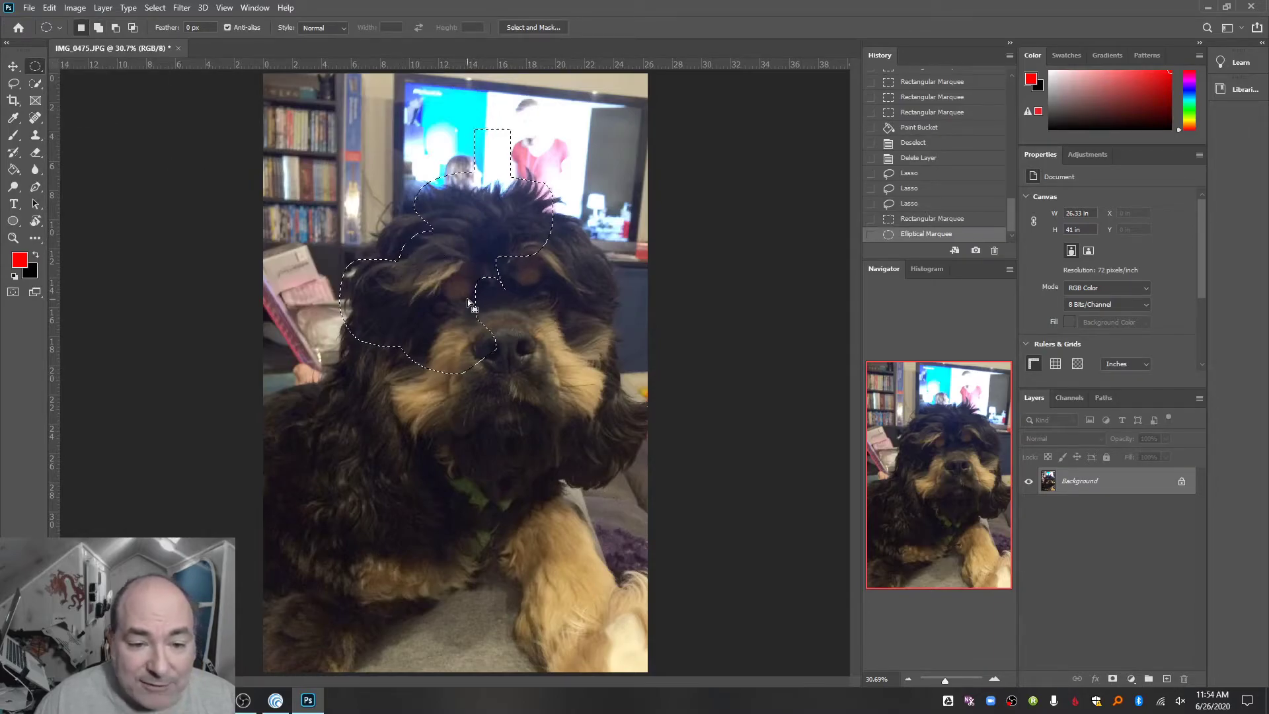
pyautogui.hotkey('ctrl', 'd')
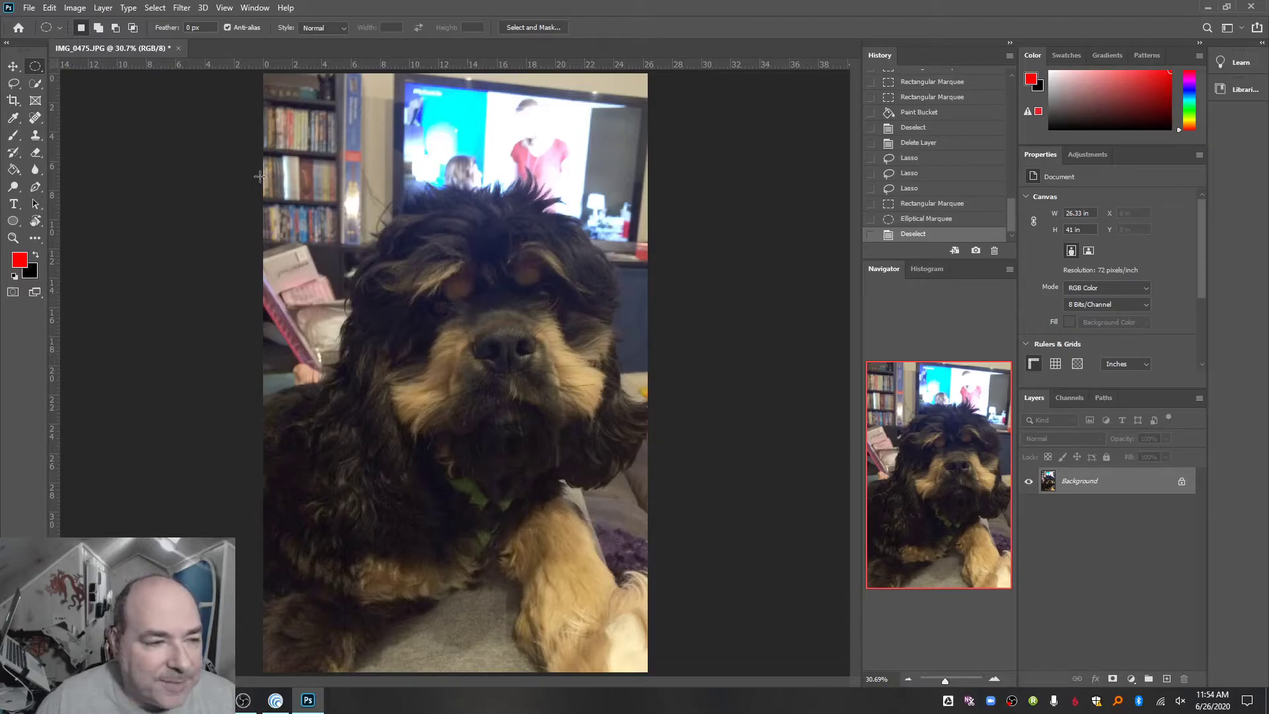
# - Outline a straight-edged selection around the dog's head and across its face and muzzle with the Polygonal Lasso, then deselect it
pyautogui.click(13, 85)
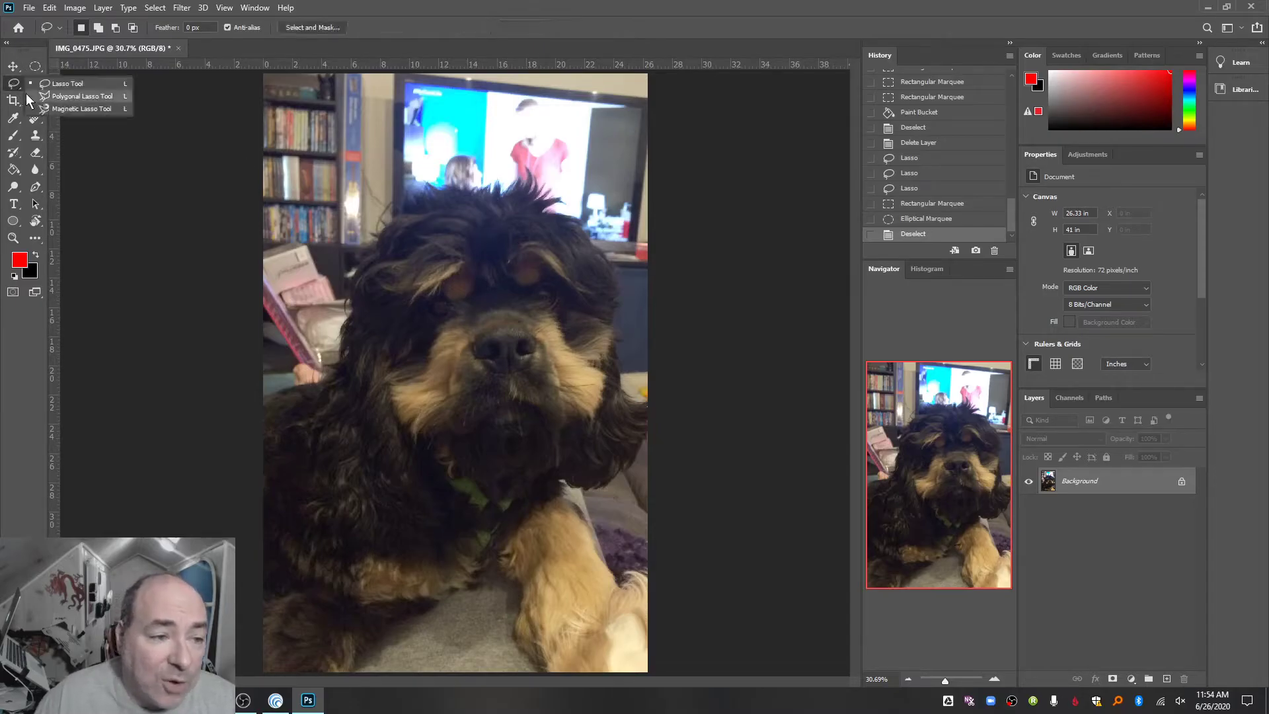
pyautogui.click(32, 96)
pyautogui.click(286, 387)
pyautogui.click(321, 382)
pyautogui.click(347, 358)
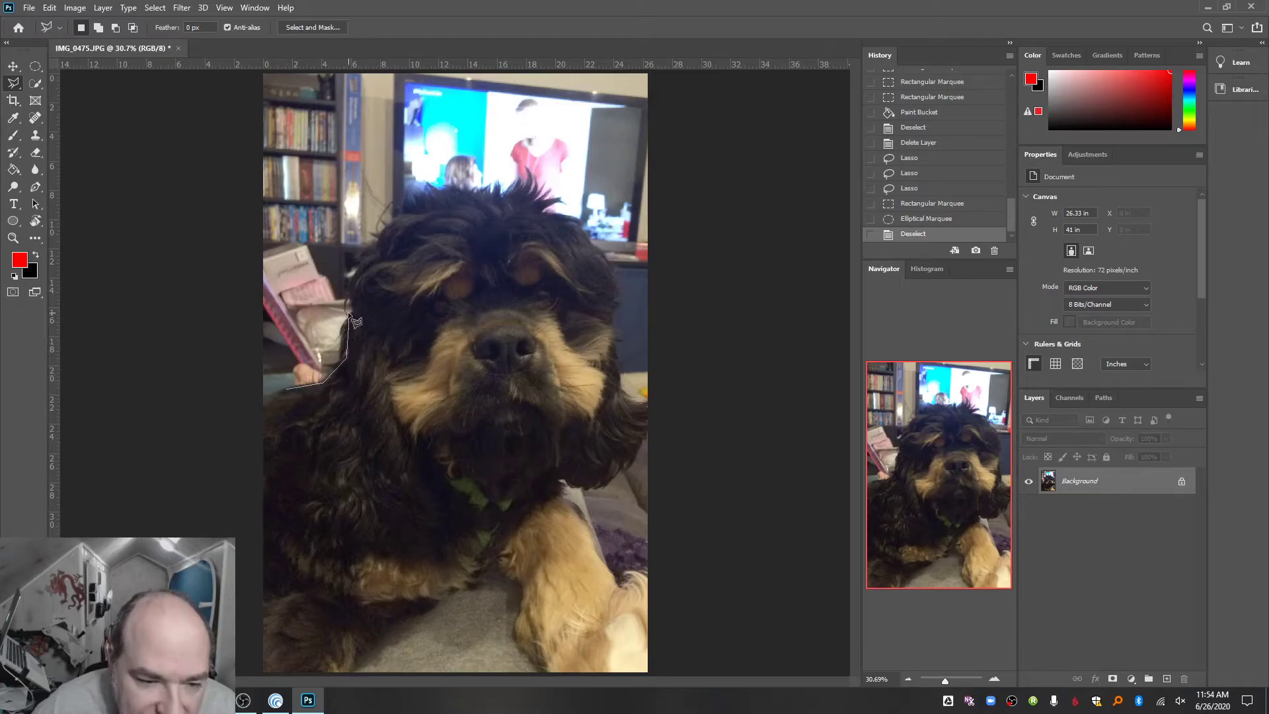
pyautogui.click(425, 140)
pyautogui.click(517, 172)
pyautogui.click(557, 225)
pyautogui.click(532, 268)
pyautogui.click(460, 261)
pyautogui.click(467, 337)
pyautogui.click(594, 382)
pyautogui.click(596, 444)
pyautogui.click(525, 446)
pyautogui.click(461, 387)
pyautogui.click(415, 383)
pyautogui.doubleClick(316, 422)
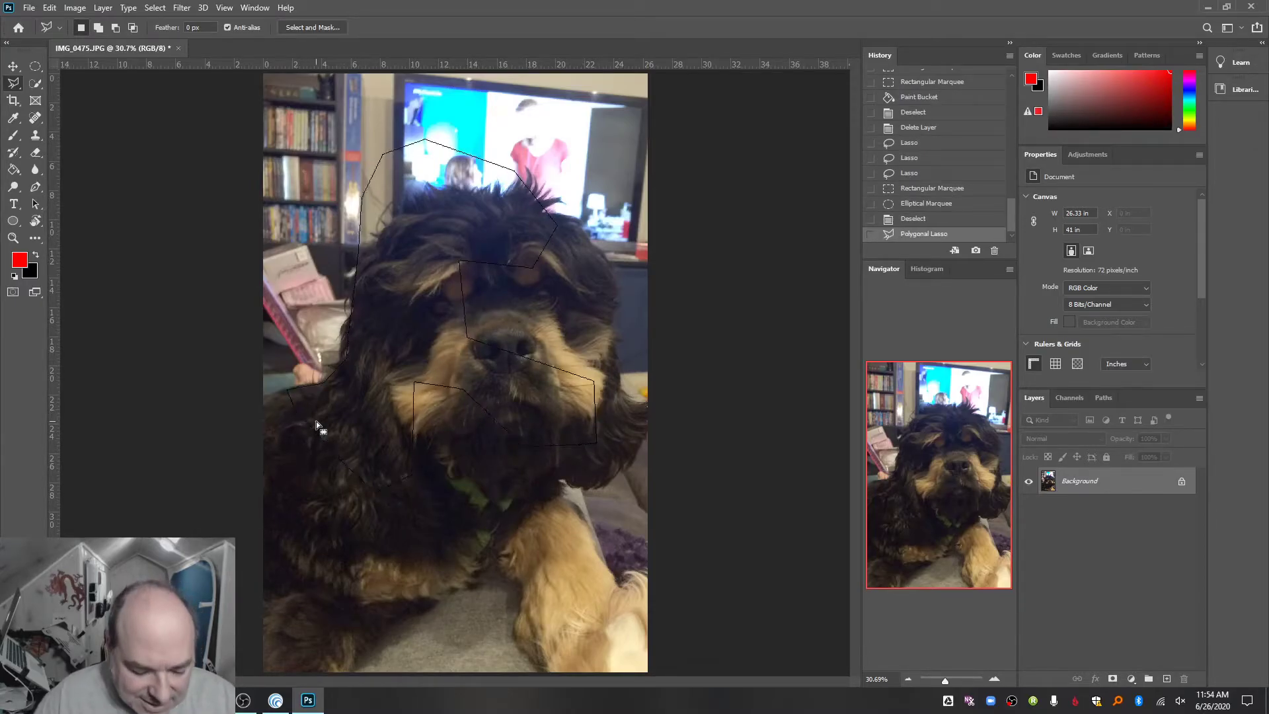
pyautogui.hotkey('ctrl', 'd')
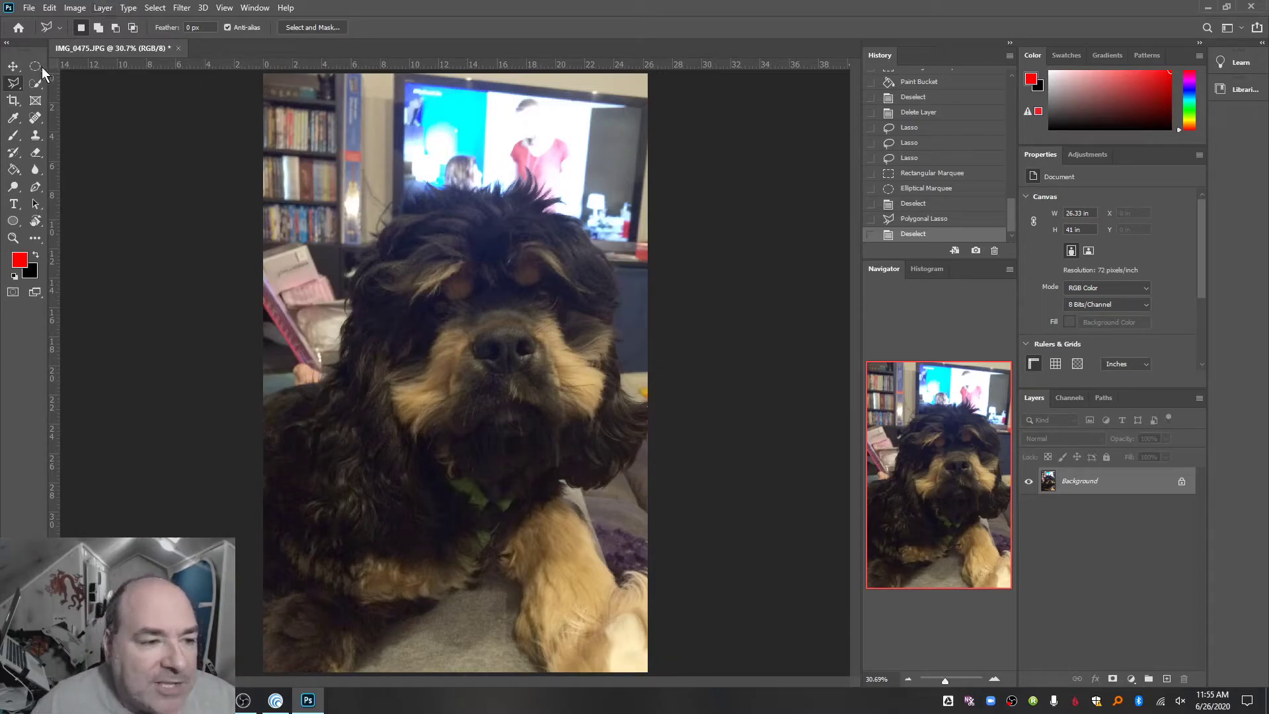
# - Draw a closed straight-sided path with six anchor points from the dog's cheek down to its chest using the Pen tool
pyautogui.click(35, 188)
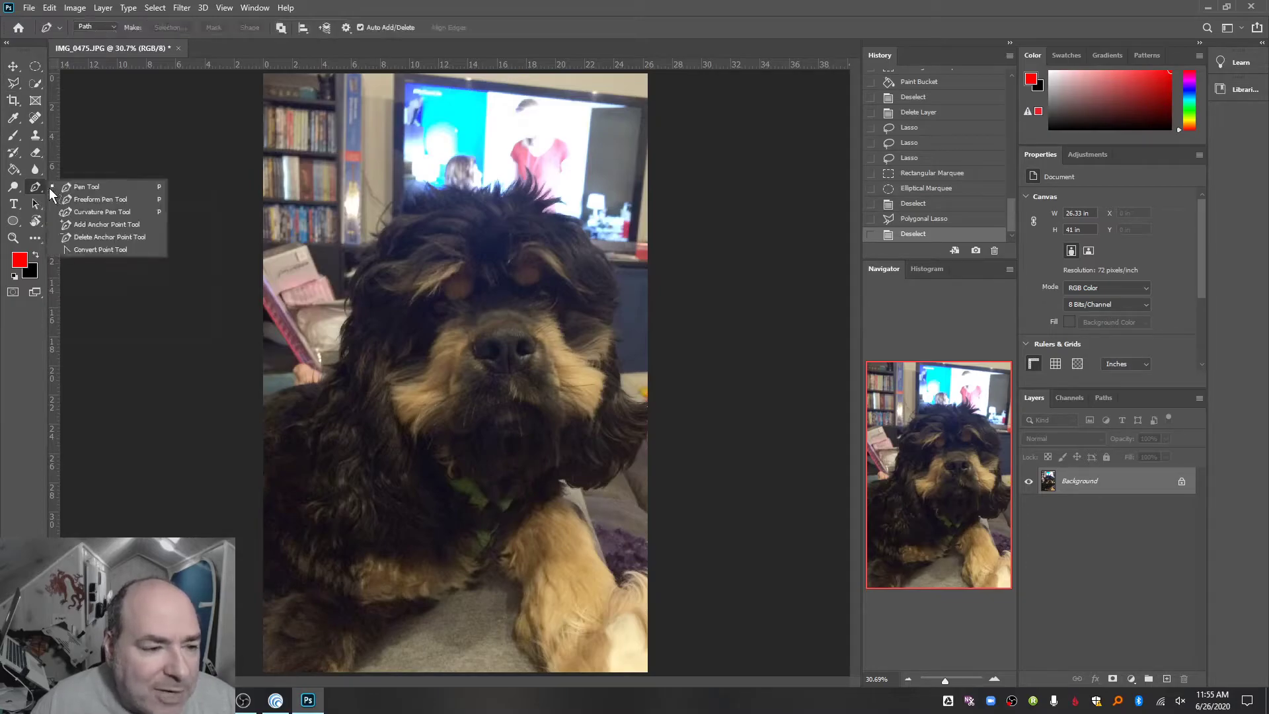
pyautogui.click(88, 189)
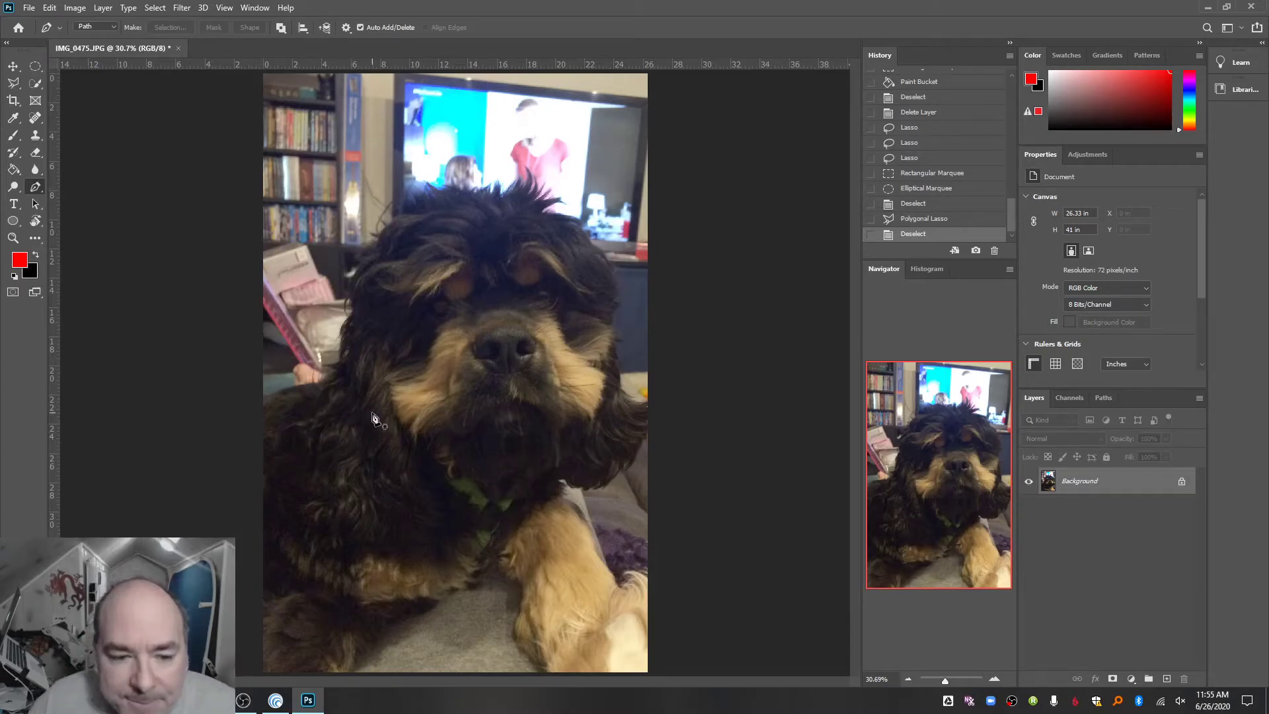
pyautogui.click(365, 370)
pyautogui.click(491, 393)
pyautogui.click(524, 496)
pyautogui.click(435, 555)
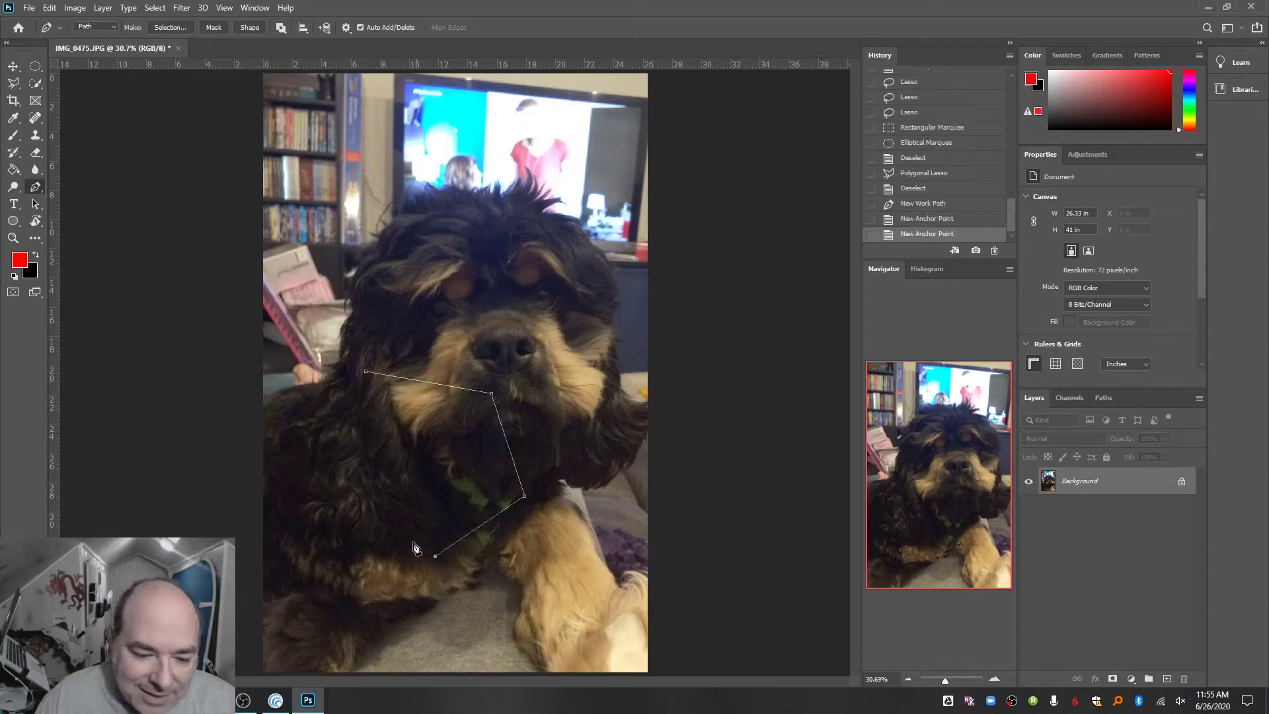
pyautogui.click(408, 486)
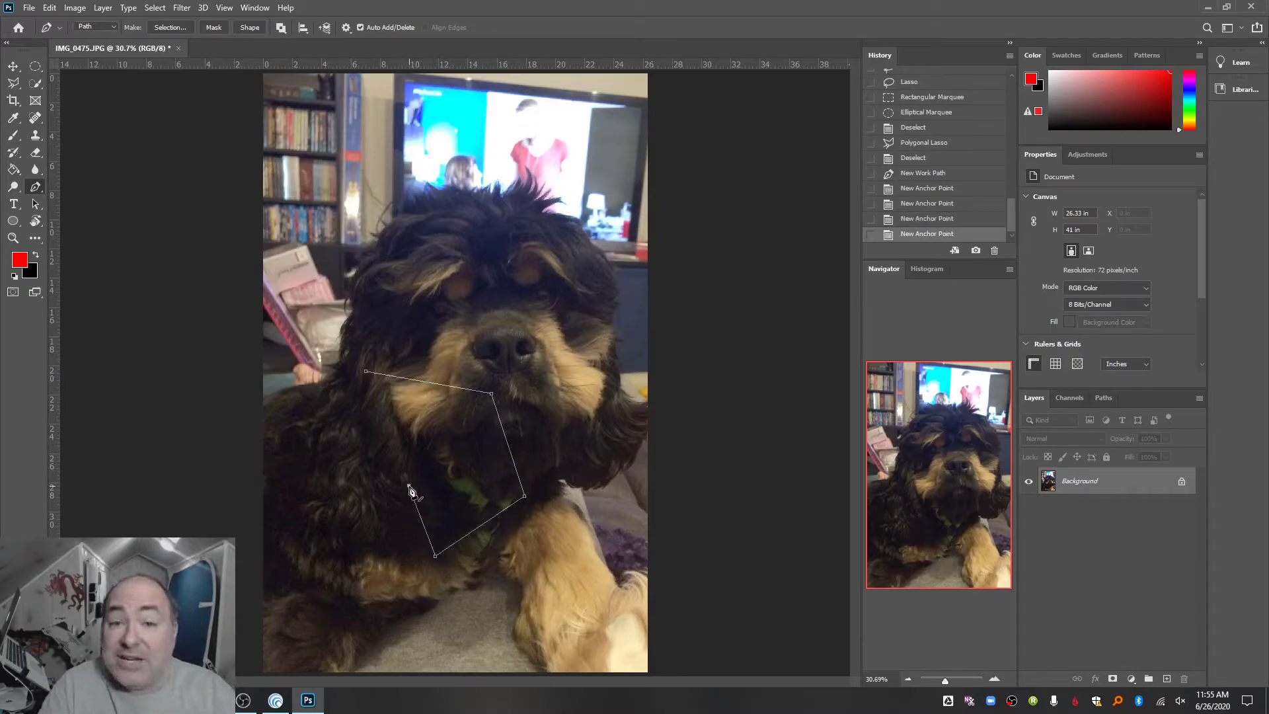
pyautogui.click(454, 449)
pyautogui.click(365, 373)
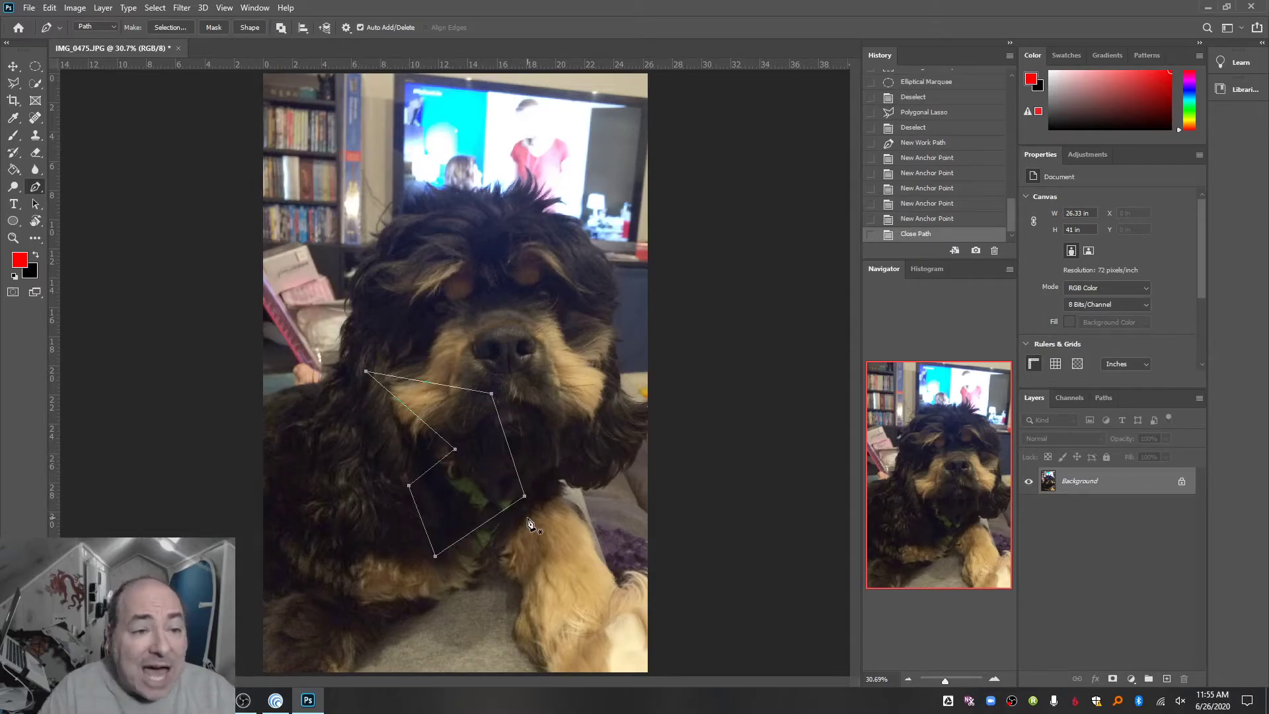
# - Convert the closed path into a new anti-aliased selection with a 0-pixel feather radius, then deselect it
pyautogui.click(172, 24)
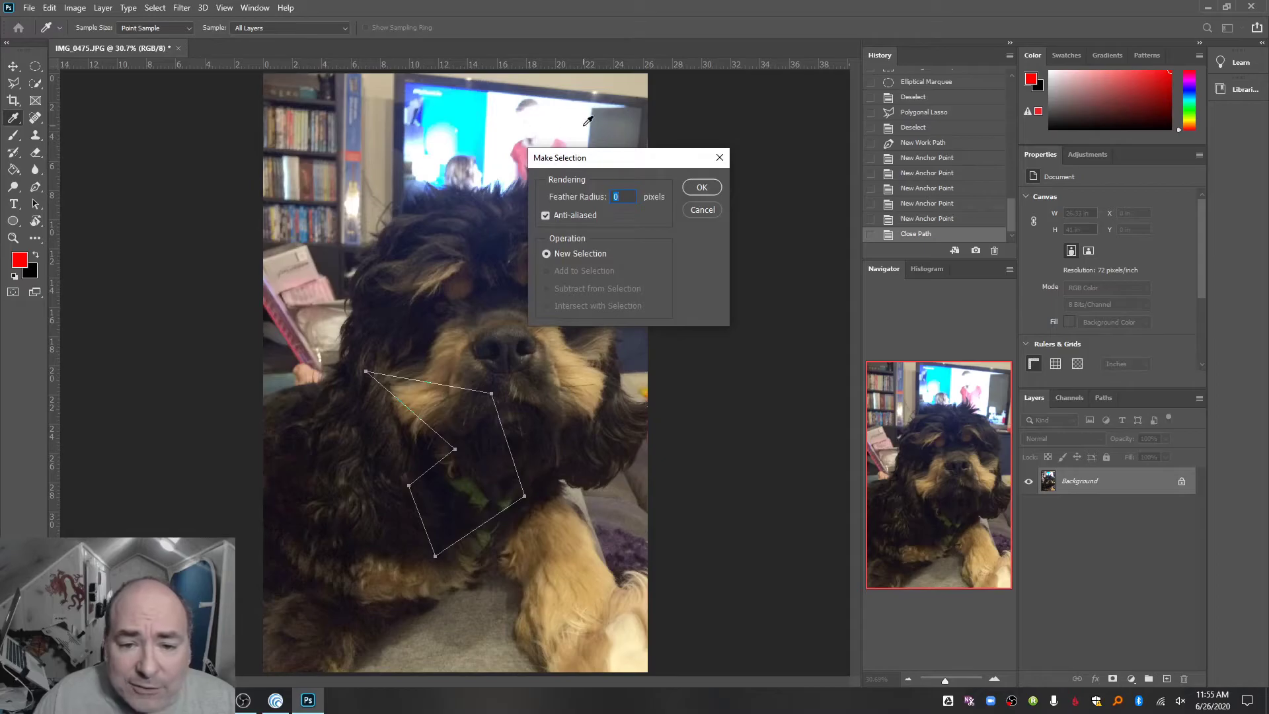
pyautogui.click(699, 187)
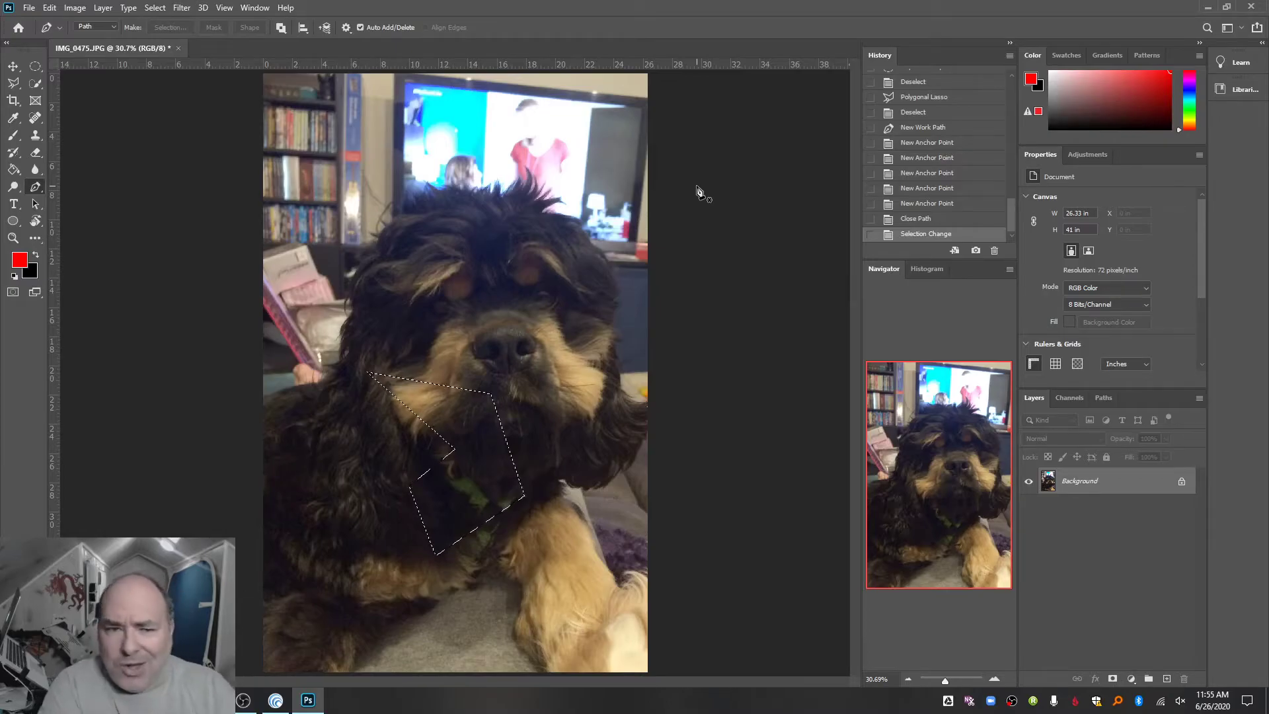
pyautogui.hotkey('ctrl', 'd')
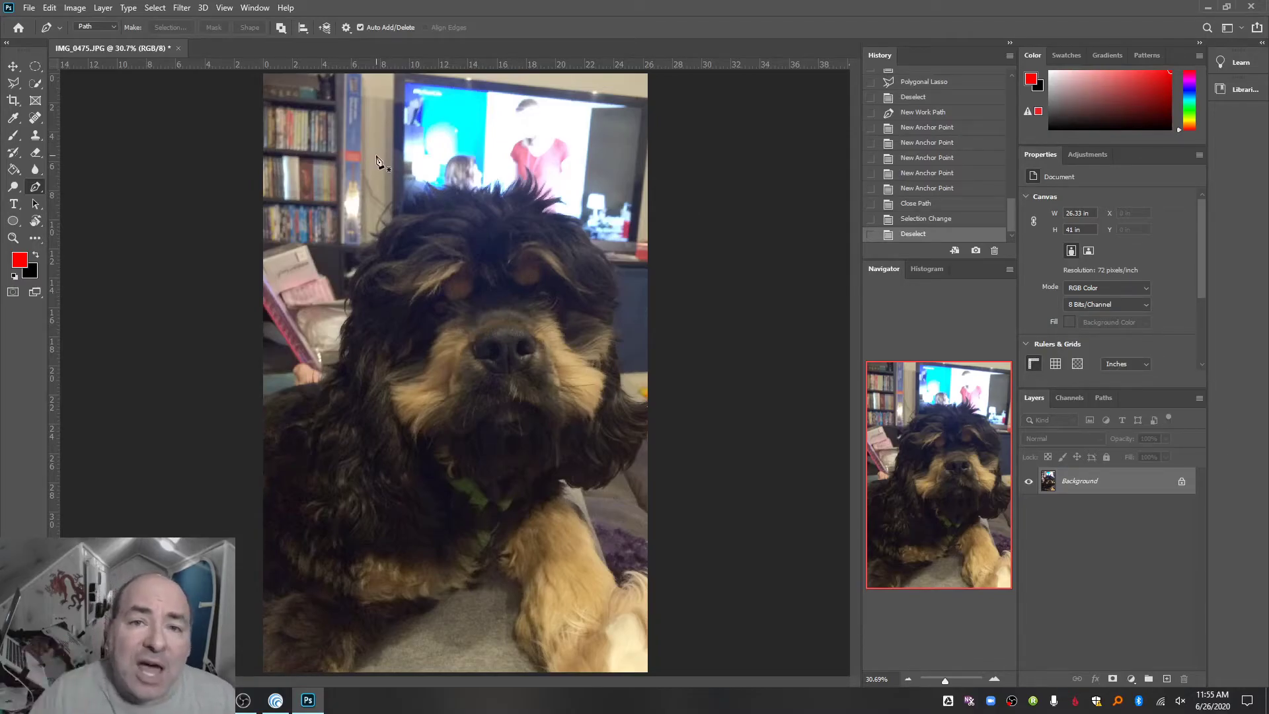
# - Start a Pen path beside the dog's head, curving over the head to the nose bridge and back up across the TV screen
pyautogui.click(349, 201)
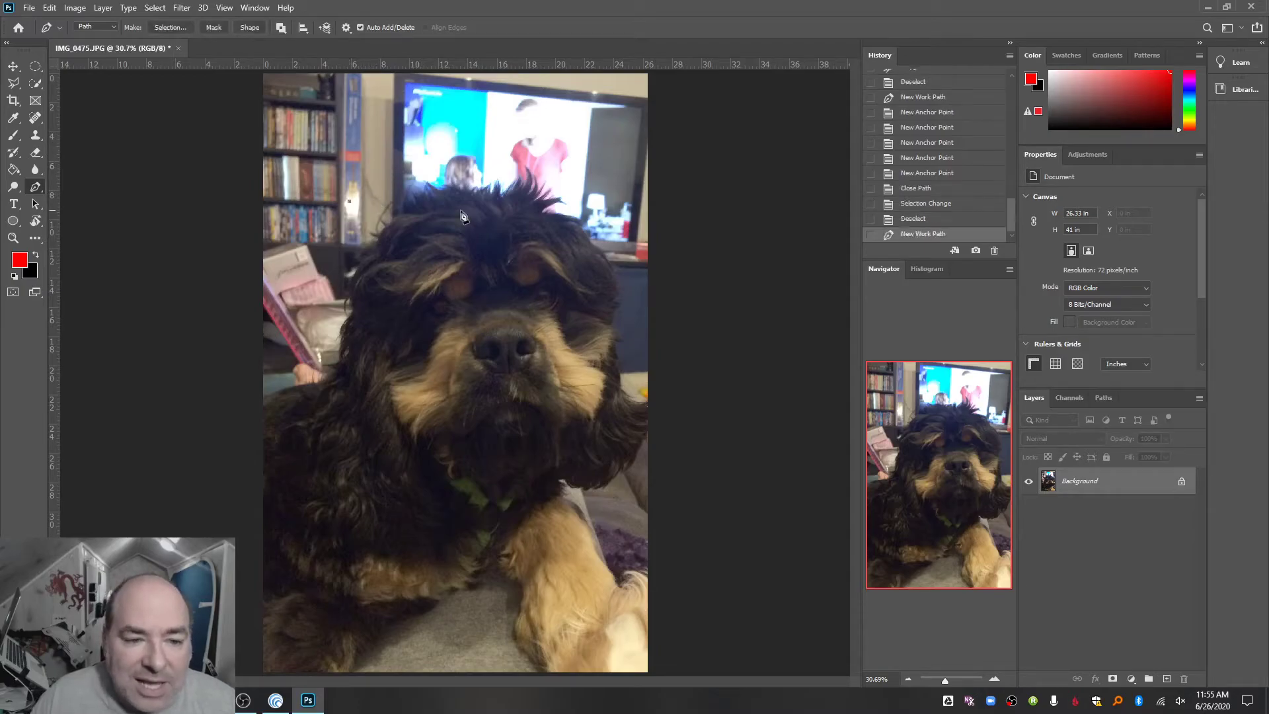
pyautogui.click(513, 201)
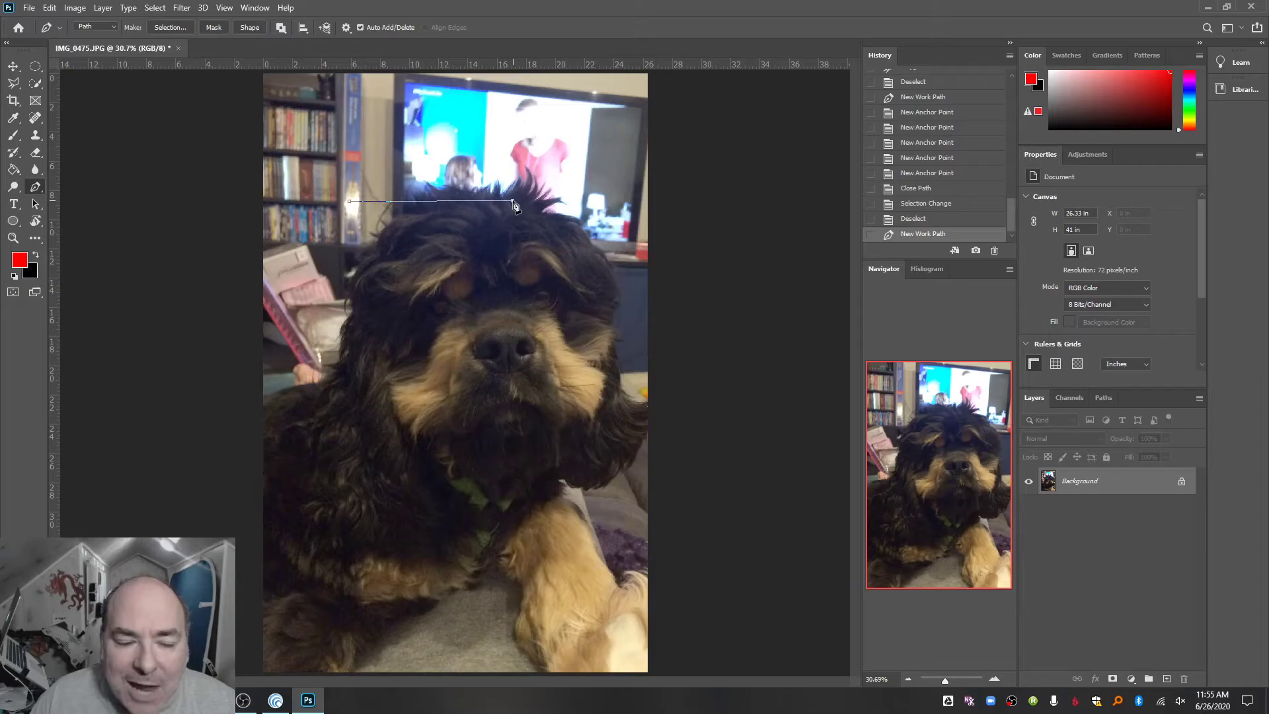
pyautogui.moveTo(516, 207); pyautogui.dragTo(557, 283)
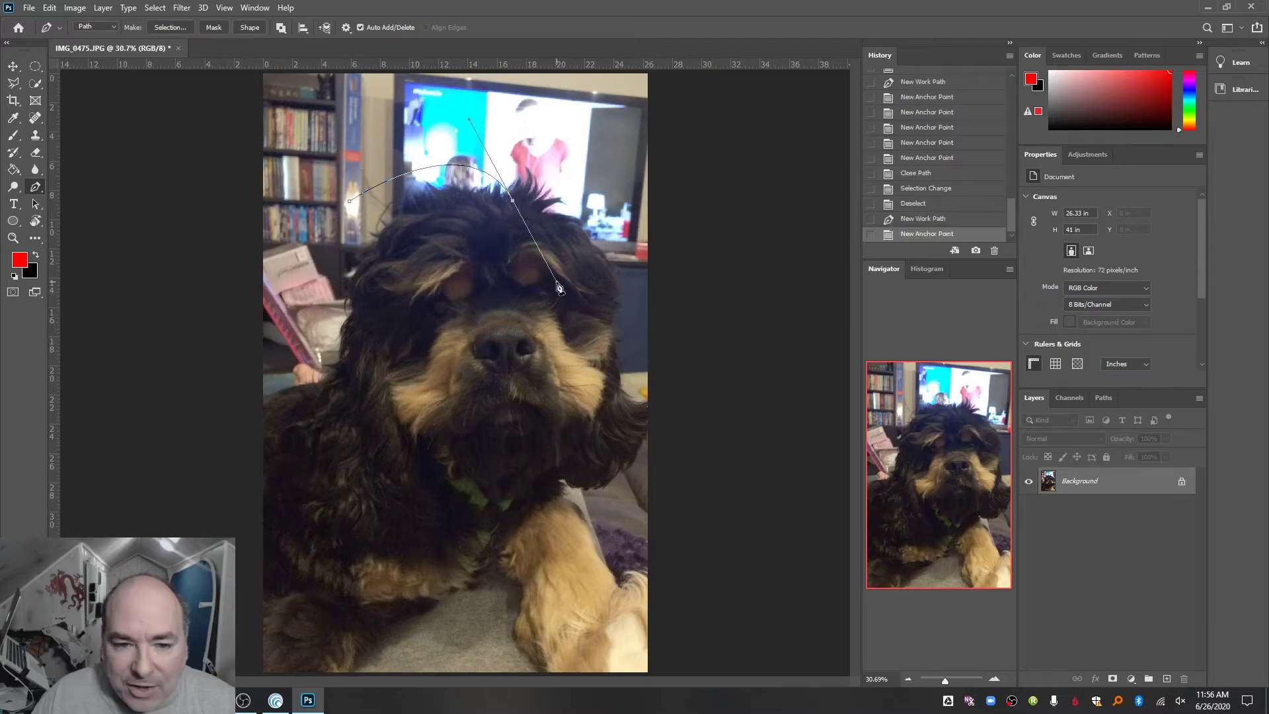
pyautogui.click(515, 302)
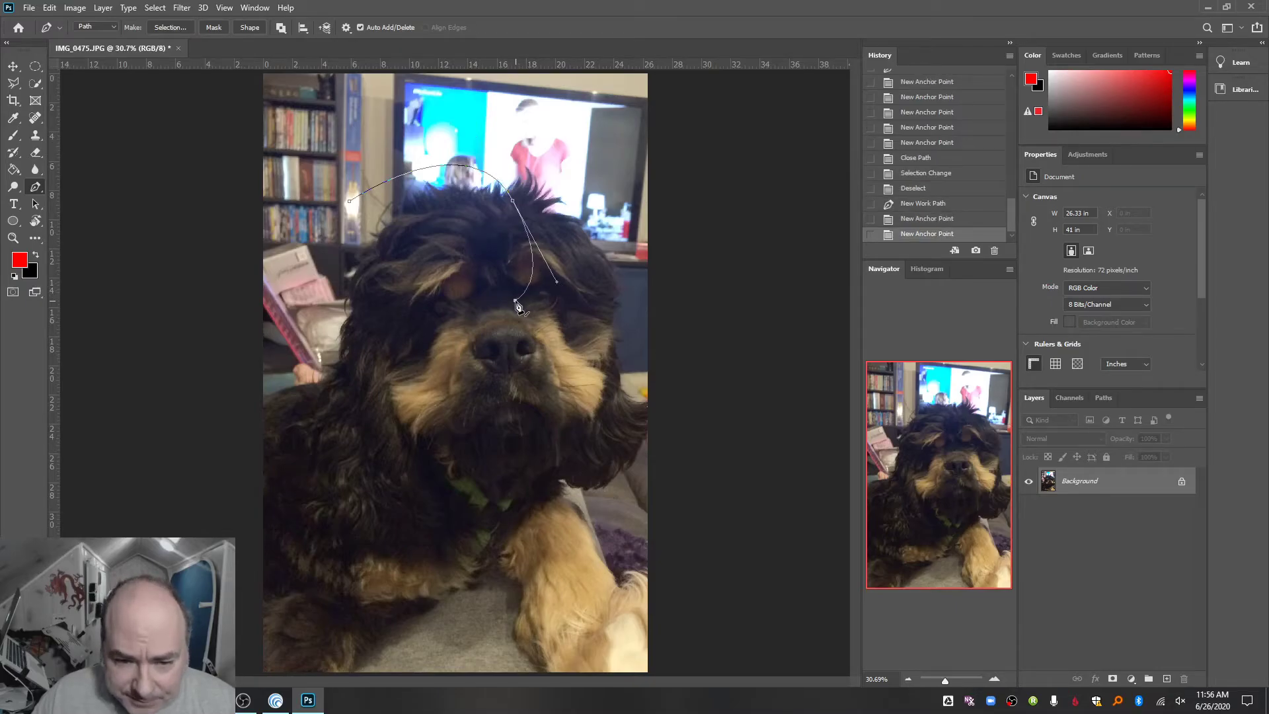
pyautogui.click(593, 325)
pyautogui.click(589, 234)
pyautogui.click(563, 156)
pyautogui.click(529, 143)
pyautogui.moveTo(493, 137); pyautogui.dragTo(494, 193)
pyautogui.click(430, 145)
pyautogui.click(390, 120)
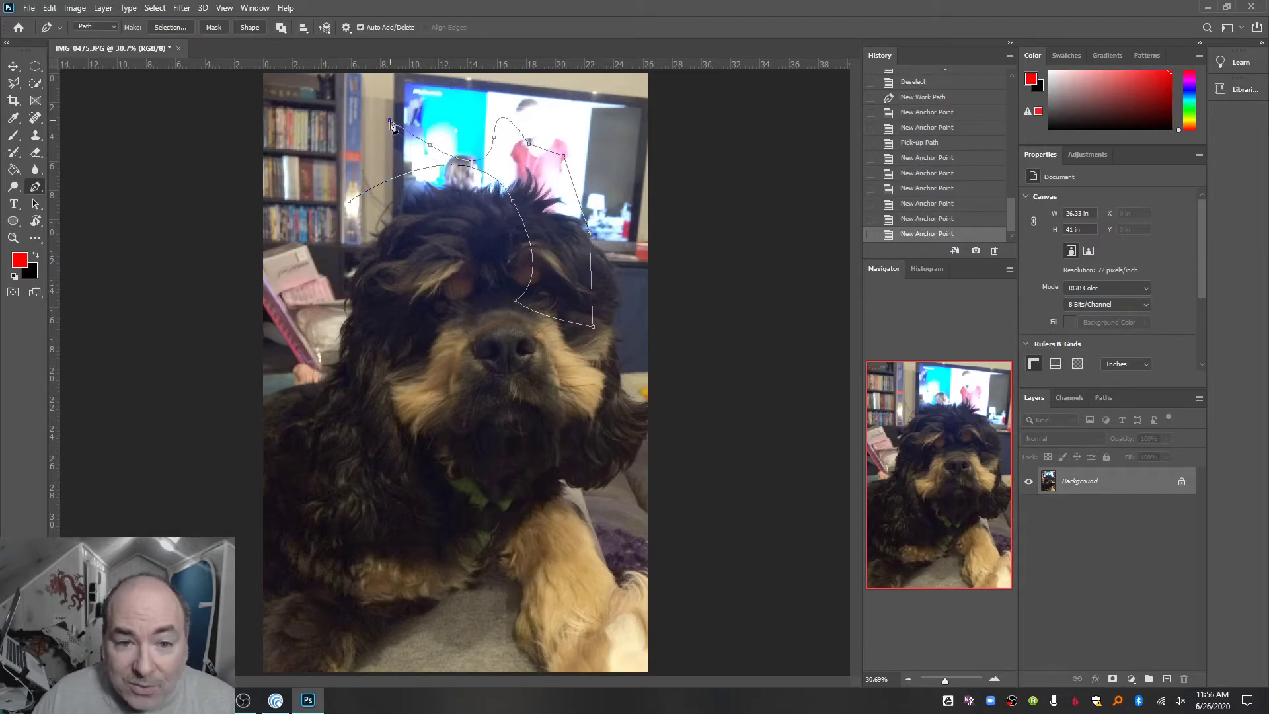
# - Continue the path with straight and curved segments over the bookshelf, muzzle and forehead, and close it at its starting point
pyautogui.click(350, 137)
pyautogui.click(328, 170)
pyautogui.moveTo(304, 216); pyautogui.dragTo(331, 263)
pyautogui.click(420, 265)
pyautogui.moveTo(434, 319); pyautogui.dragTo(507, 366)
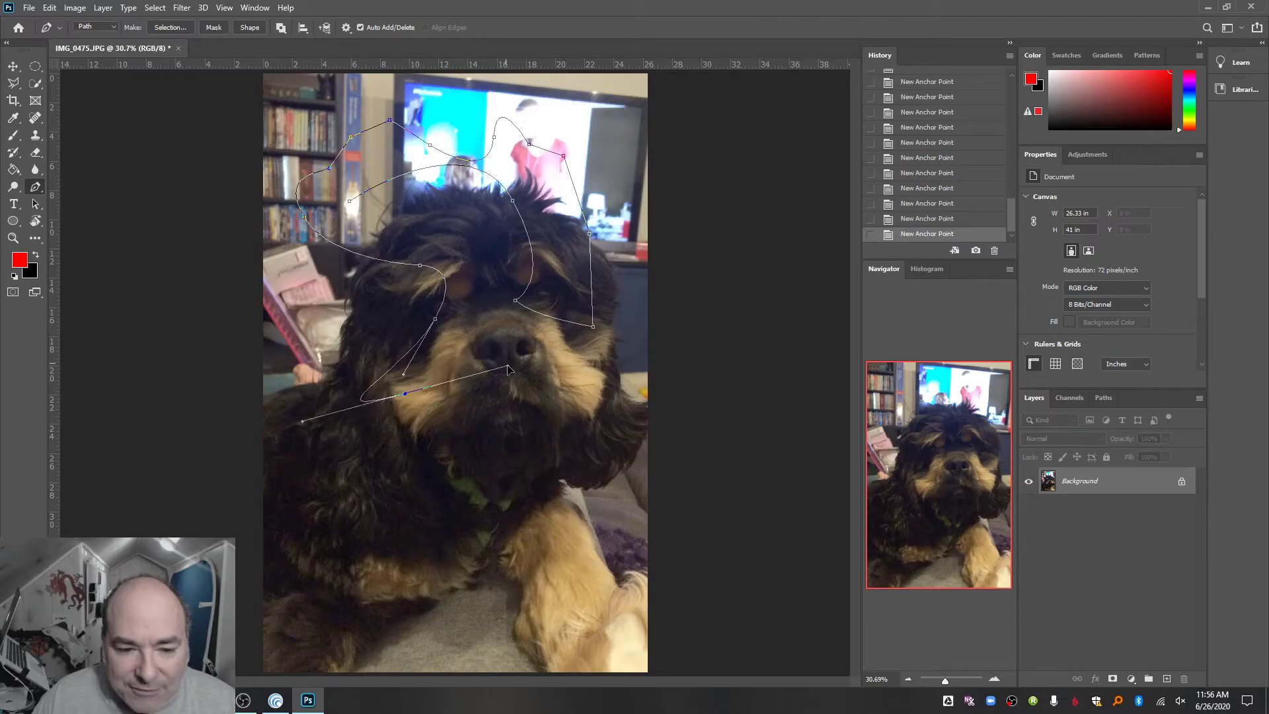
pyautogui.click(580, 363)
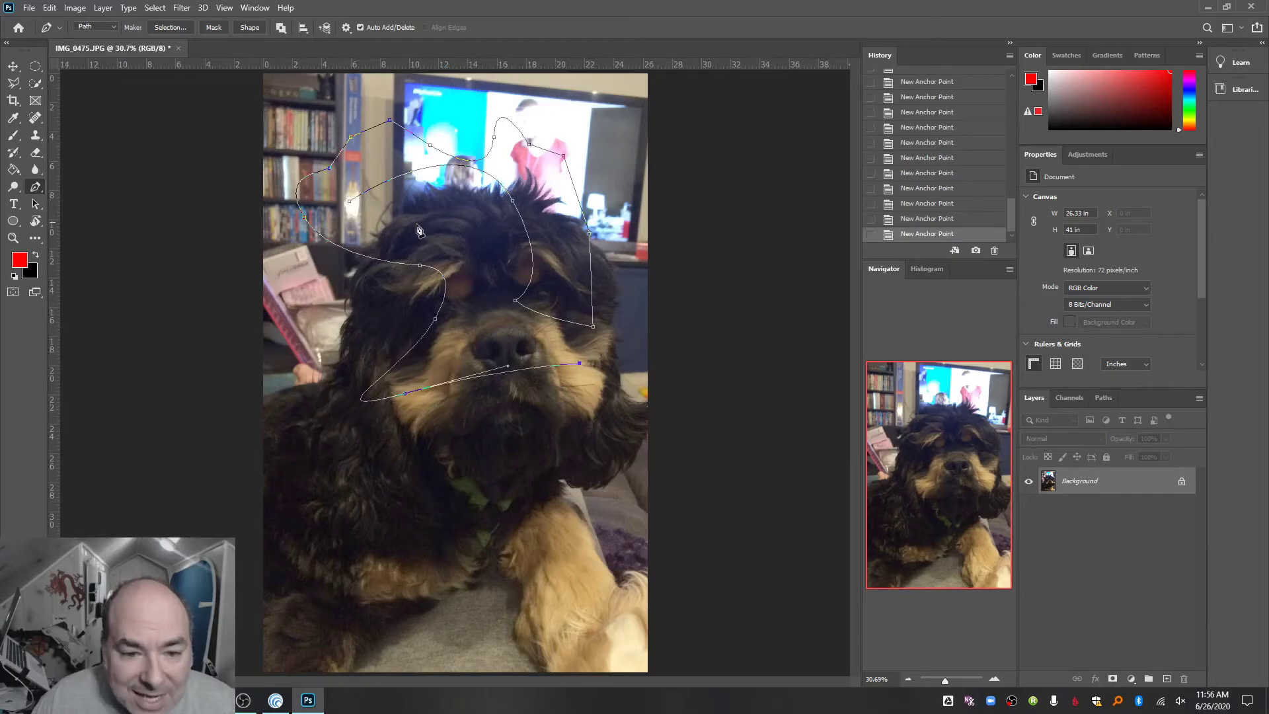
pyautogui.moveTo(440, 235); pyautogui.dragTo(492, 213)
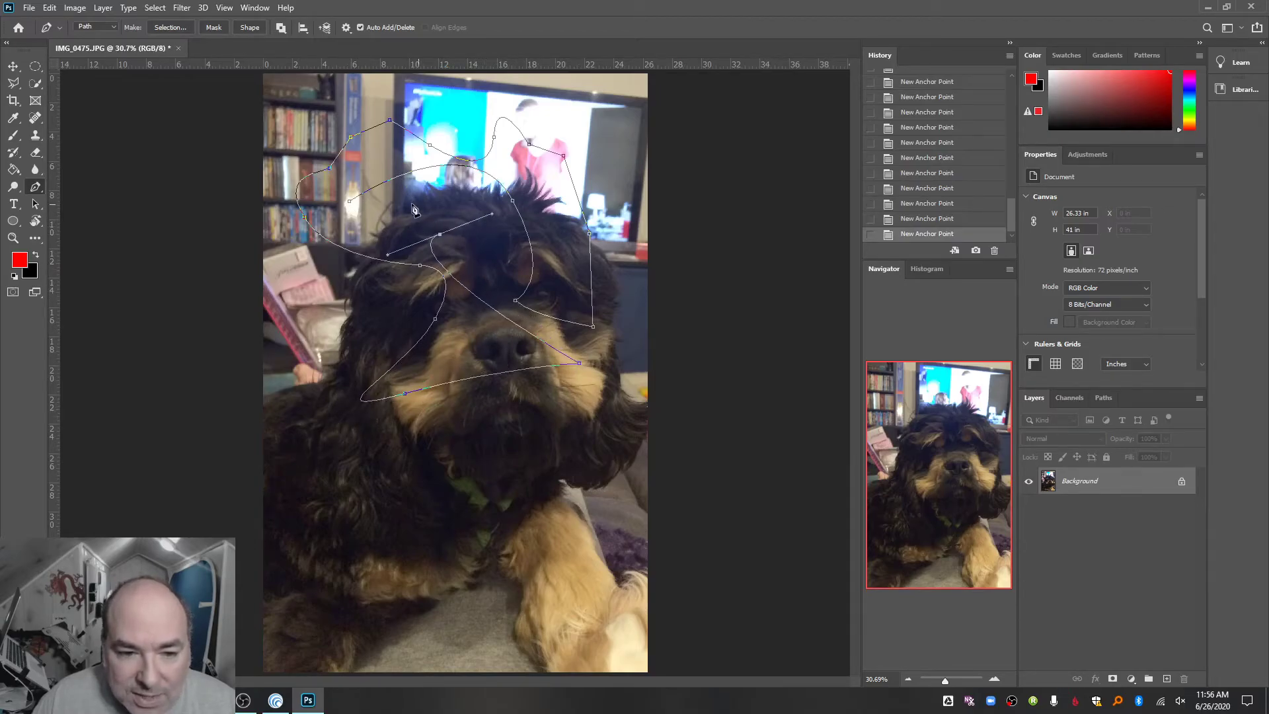
pyautogui.click(350, 203)
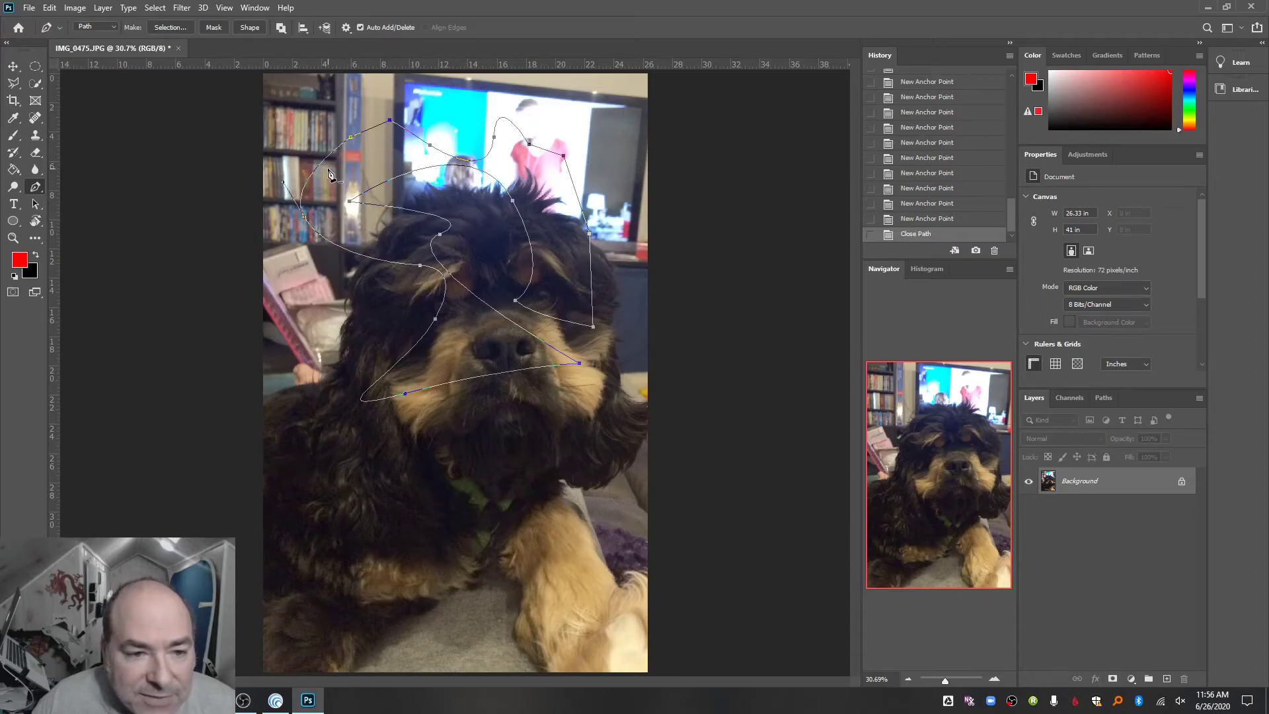
# - Delete an anchor point over the bookshelf, and convert the path's smooth points beside the muzzle and on the forehead to corners
pyautogui.click(330, 169)
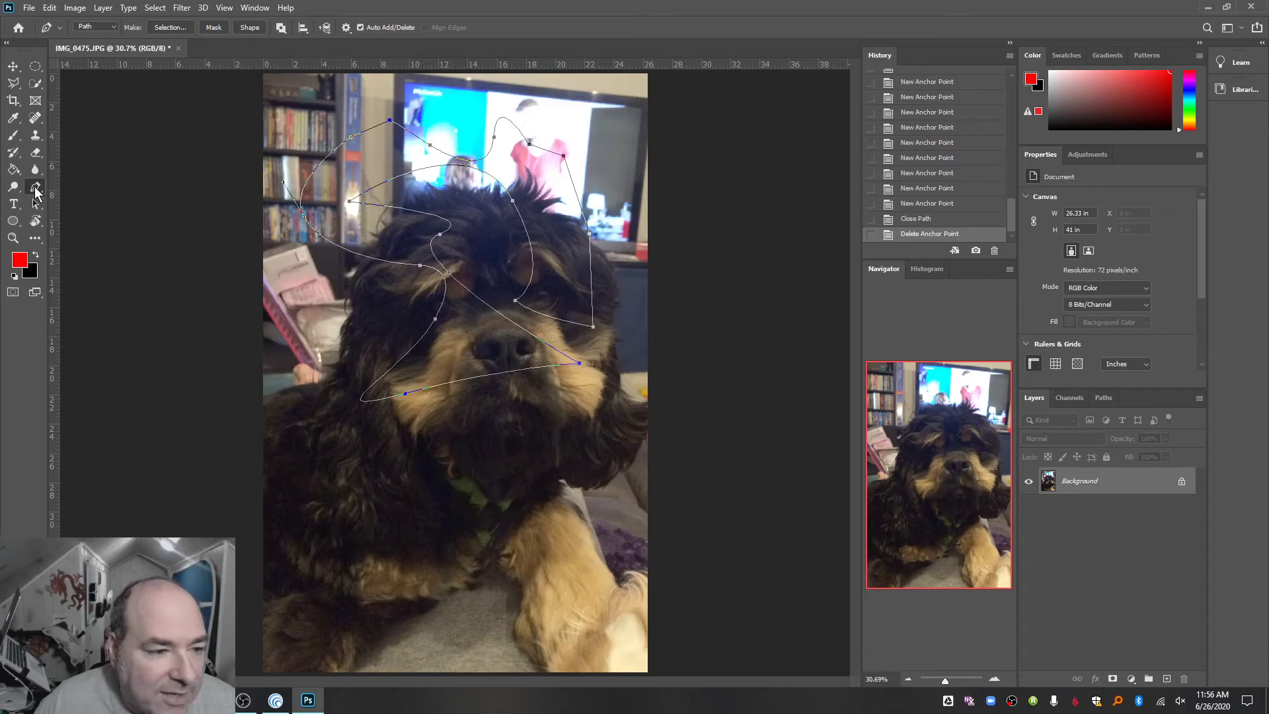
pyautogui.rightClick(36, 192)
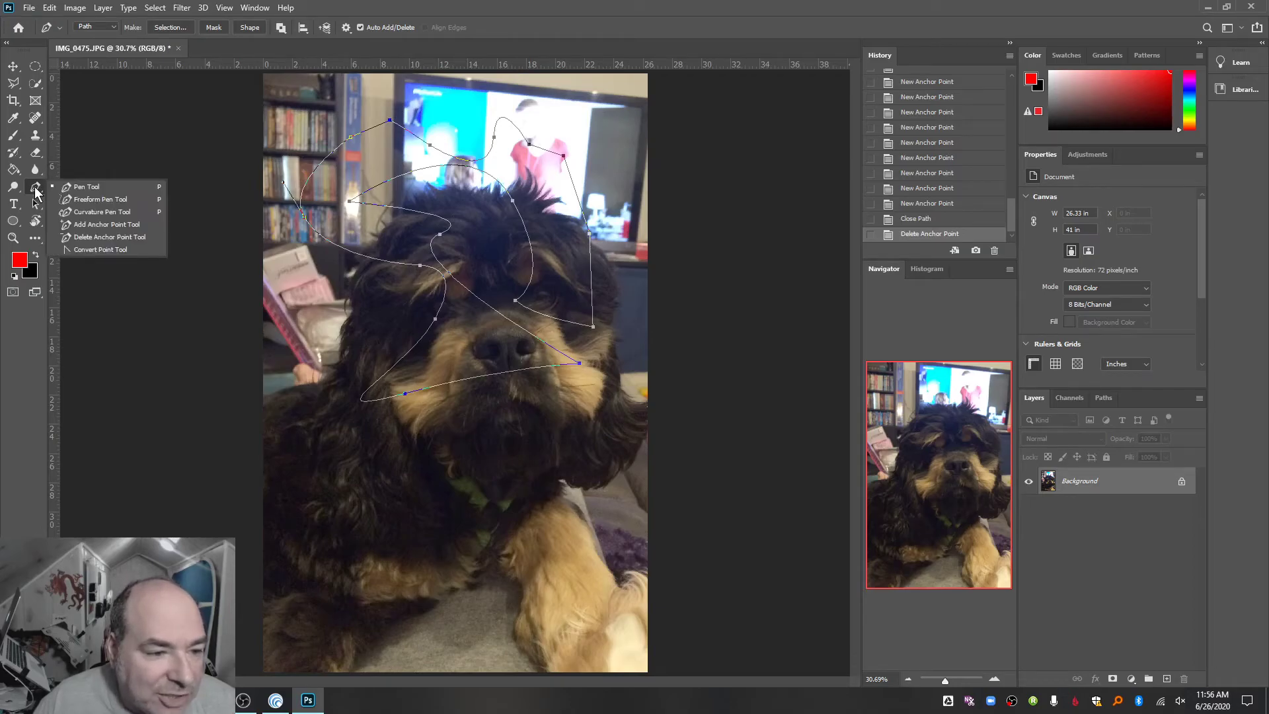
pyautogui.click(89, 249)
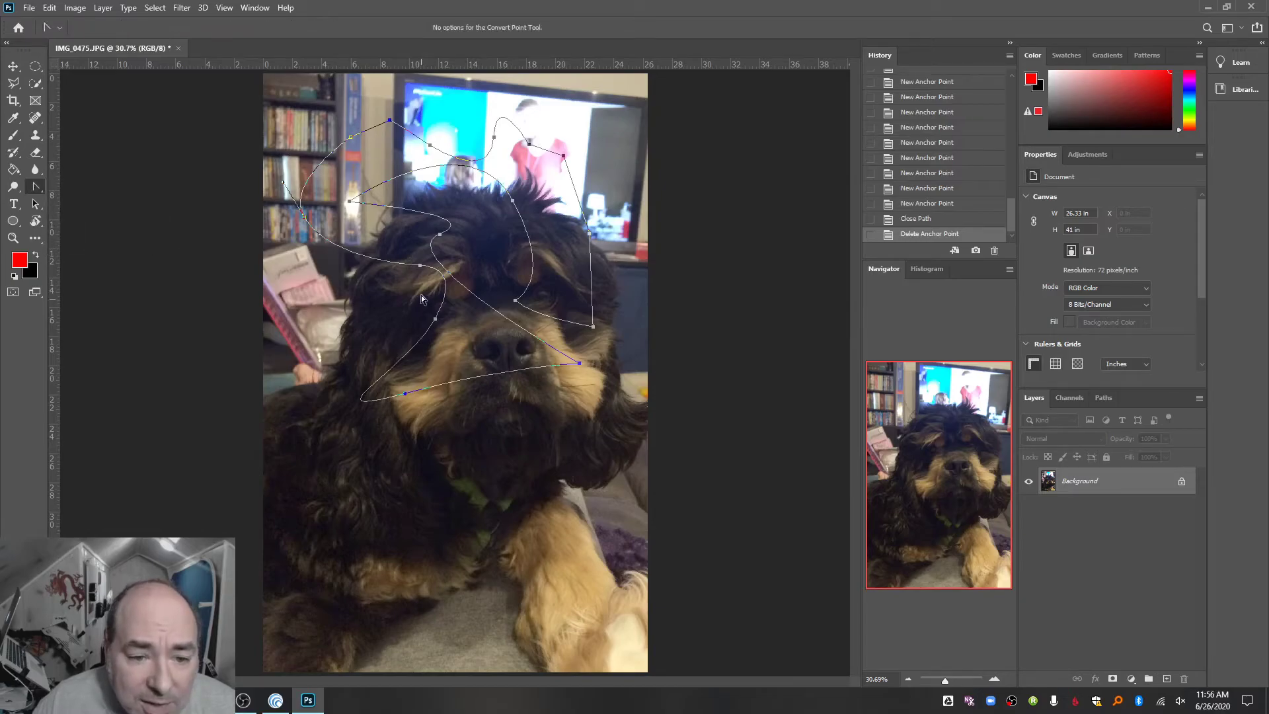
pyautogui.click(435, 318)
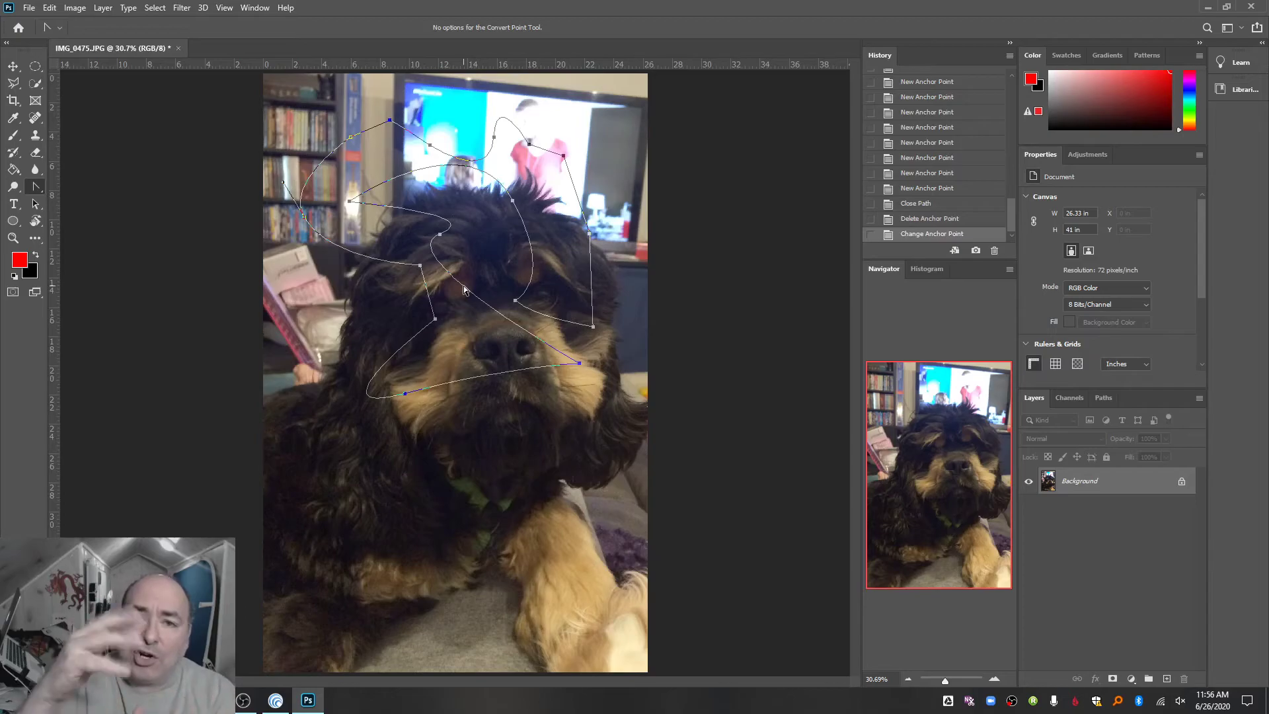
pyautogui.click(440, 234)
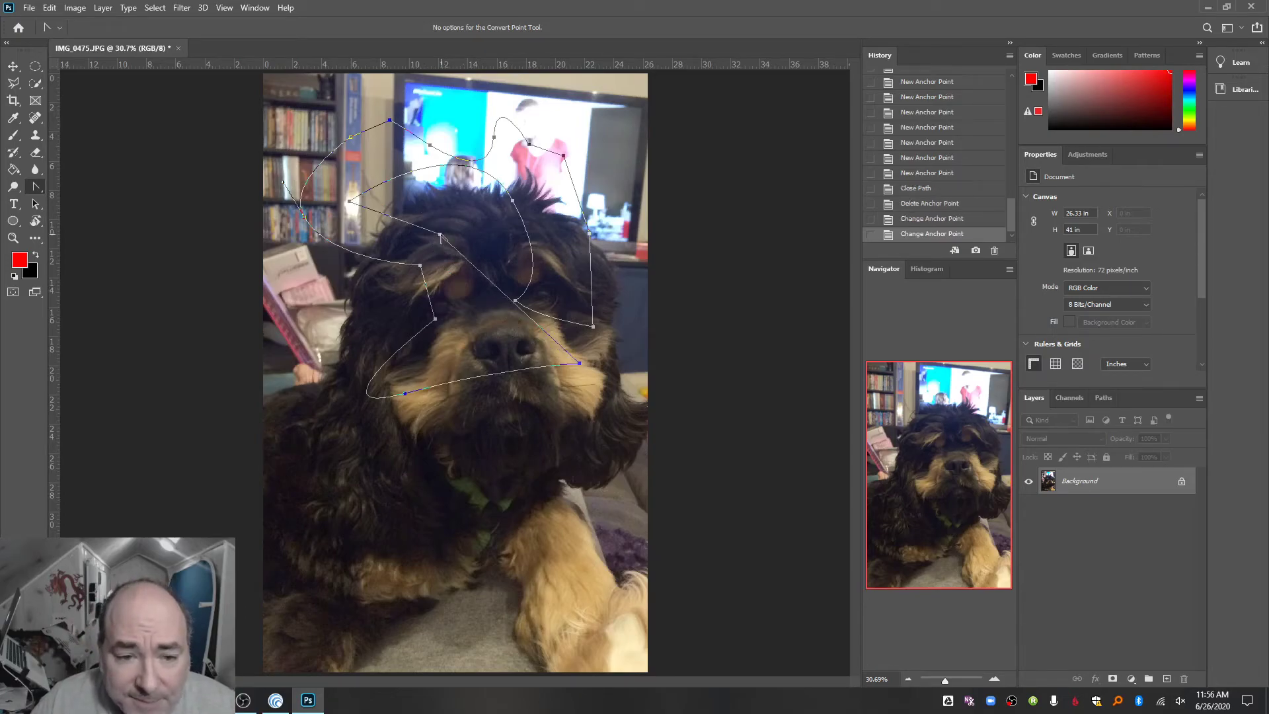
# - Pull curve handles out of the path's forehead anchor point, and convert the path to a new anti-aliased selection with a 0-pixel feather radius
pyautogui.moveTo(440, 236); pyautogui.dragTo(503, 231)
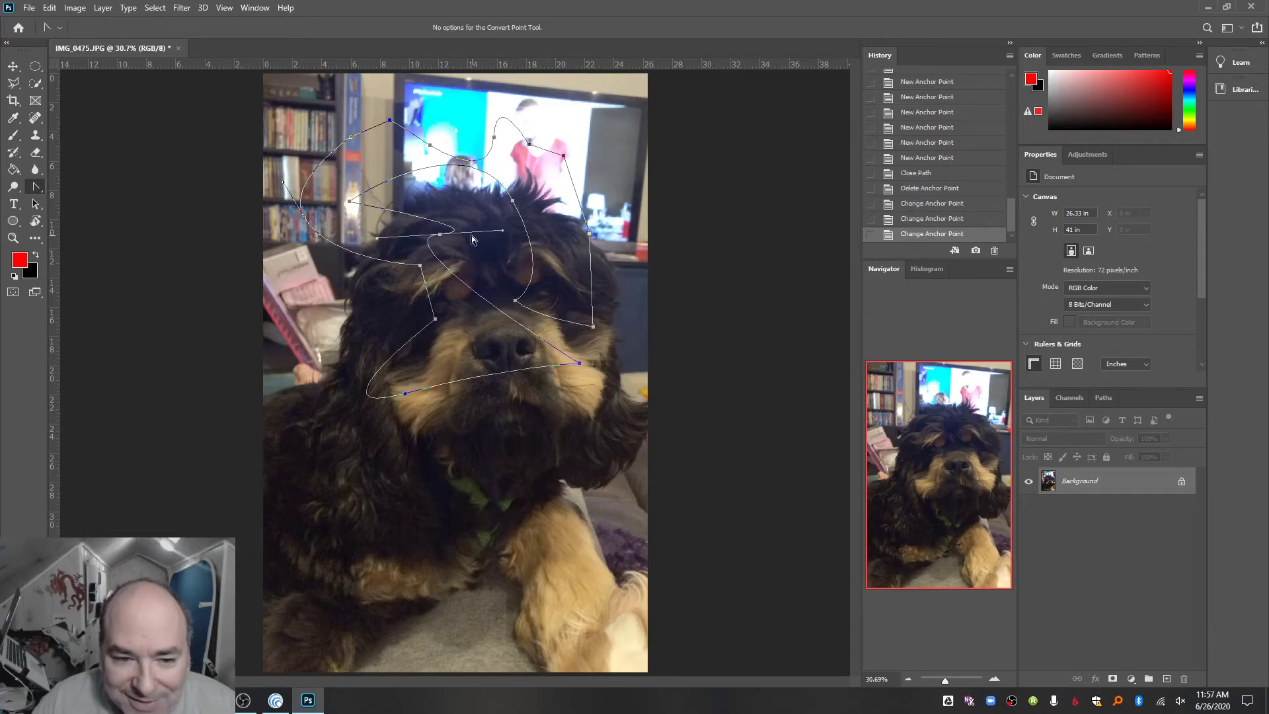
pyautogui.rightClick(36, 187)
pyautogui.click(73, 187)
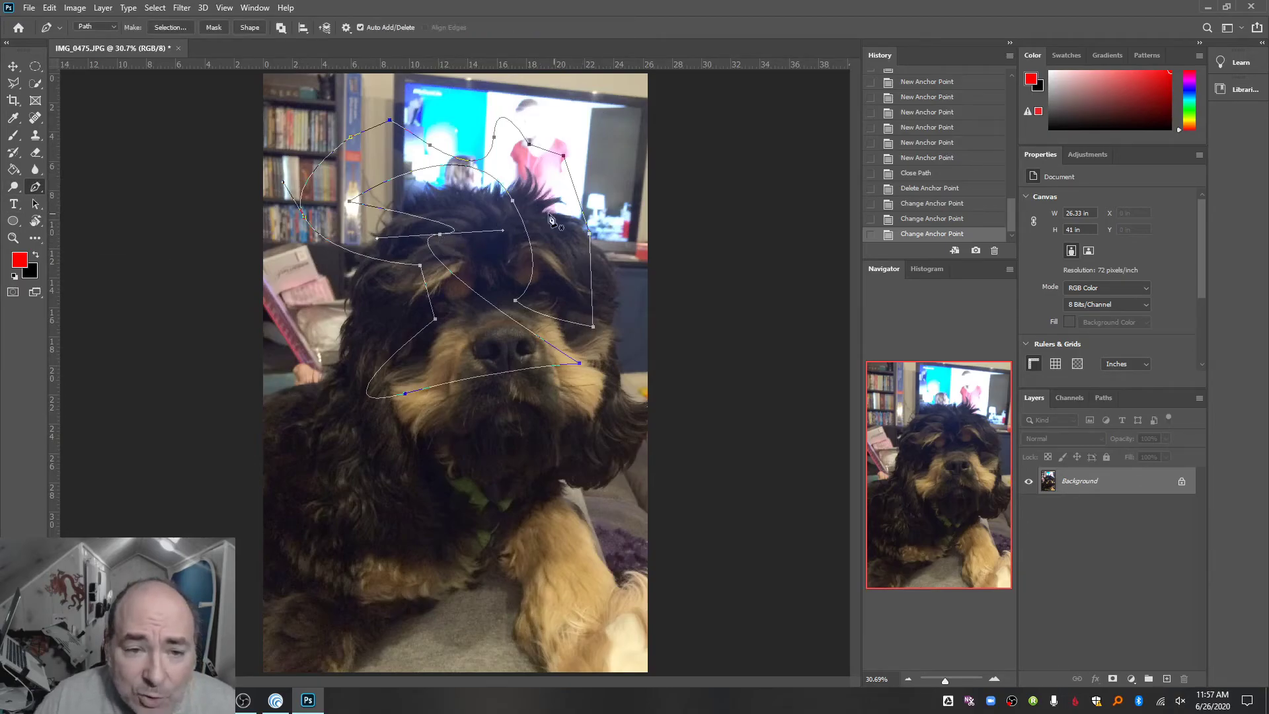
pyautogui.click(183, 25)
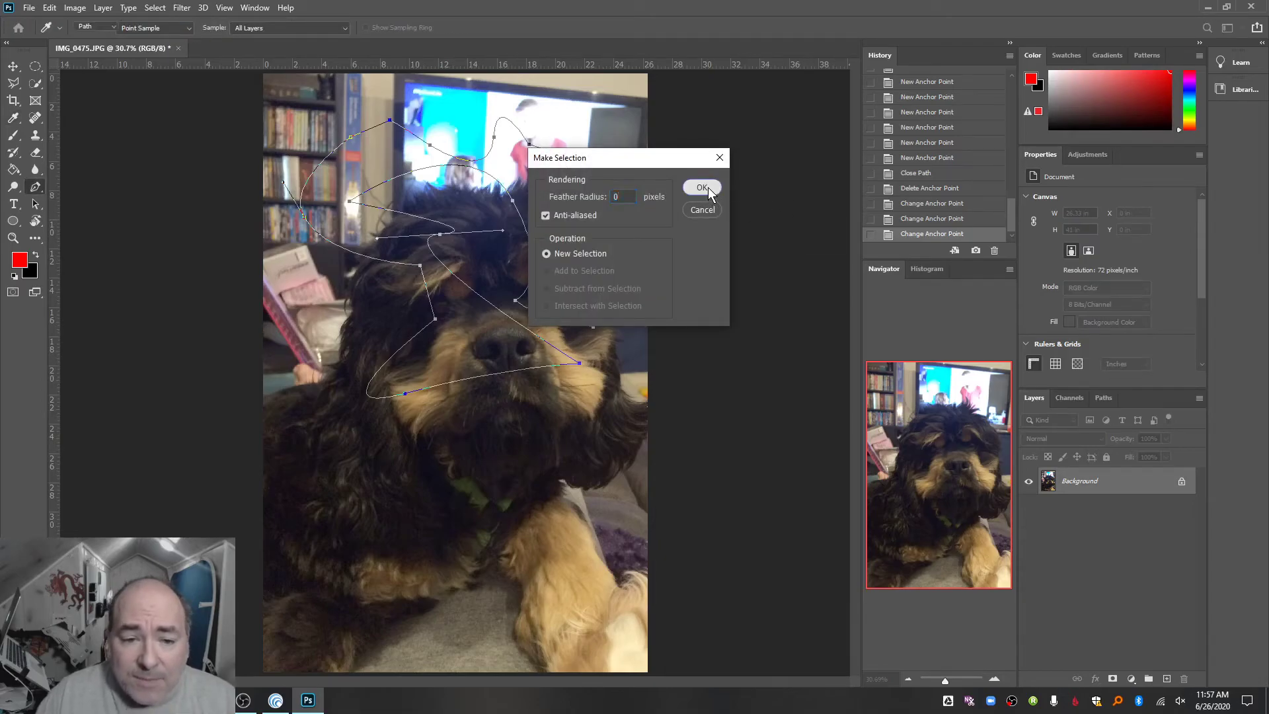
pyautogui.click(702, 188)
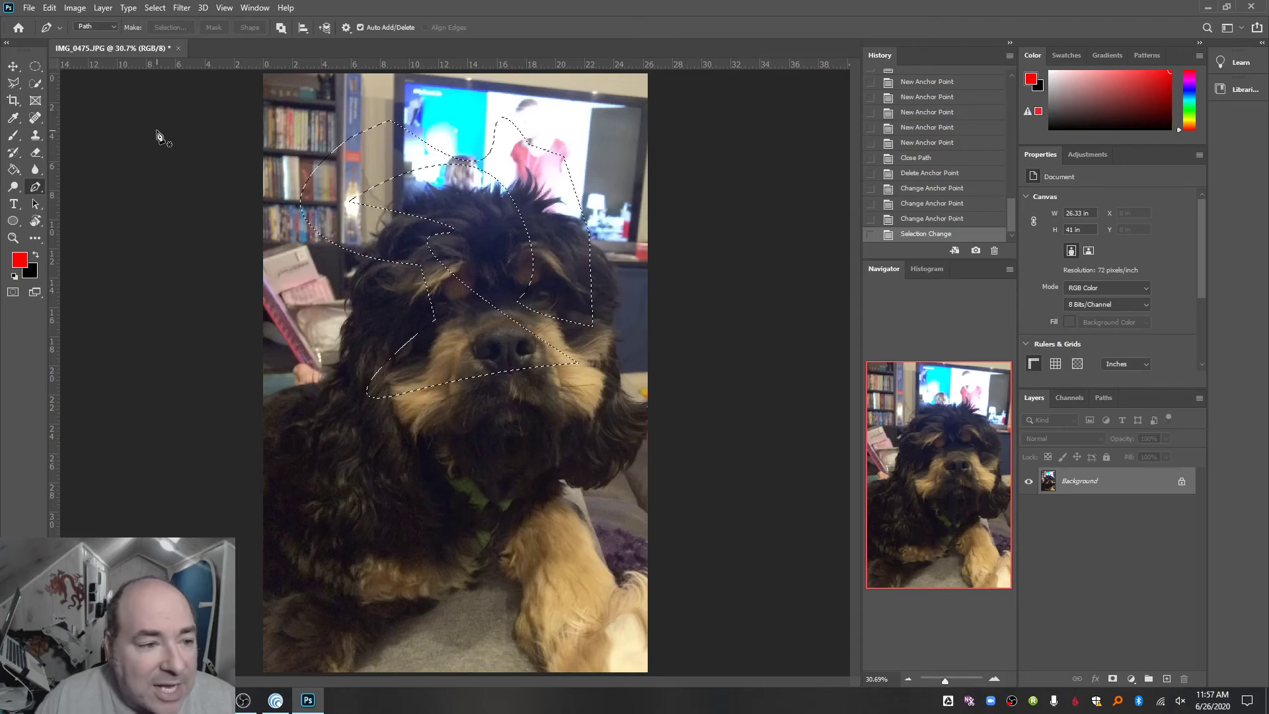
# - Try to fill the selection on the Background layer with red using the Paint Bucket, and undo the fill
pyautogui.press('g')
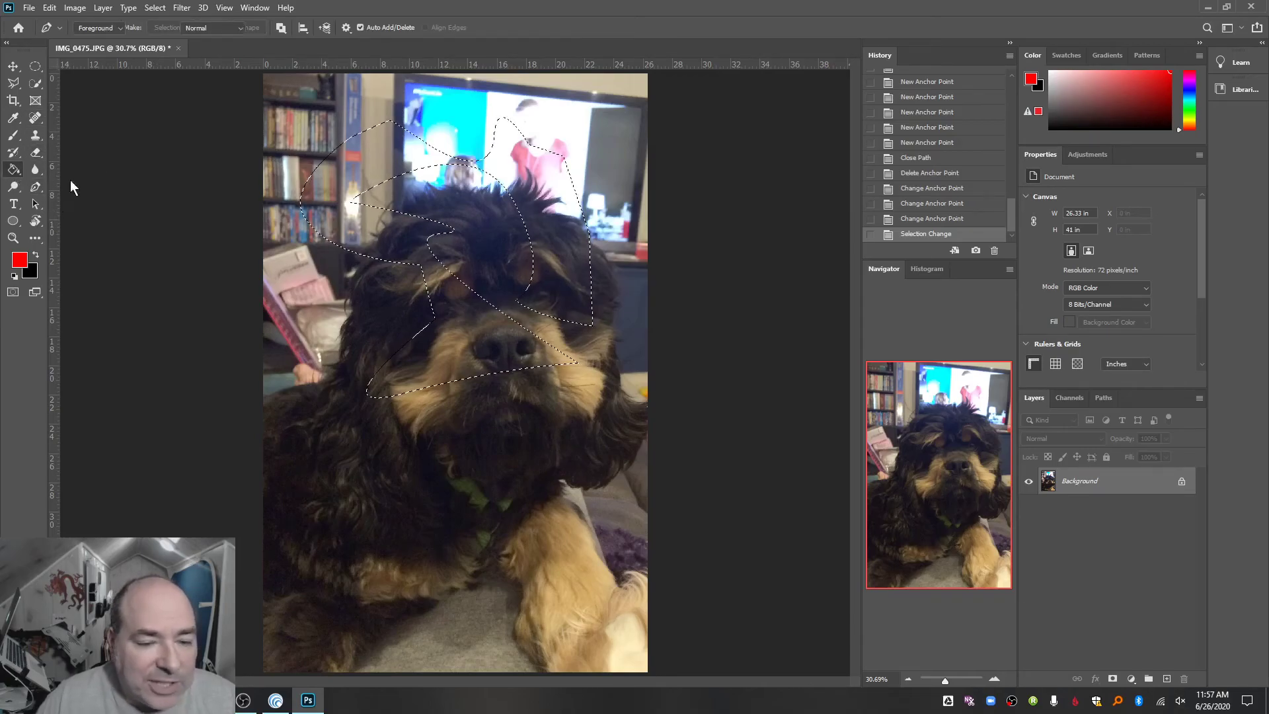
pyautogui.click(379, 228)
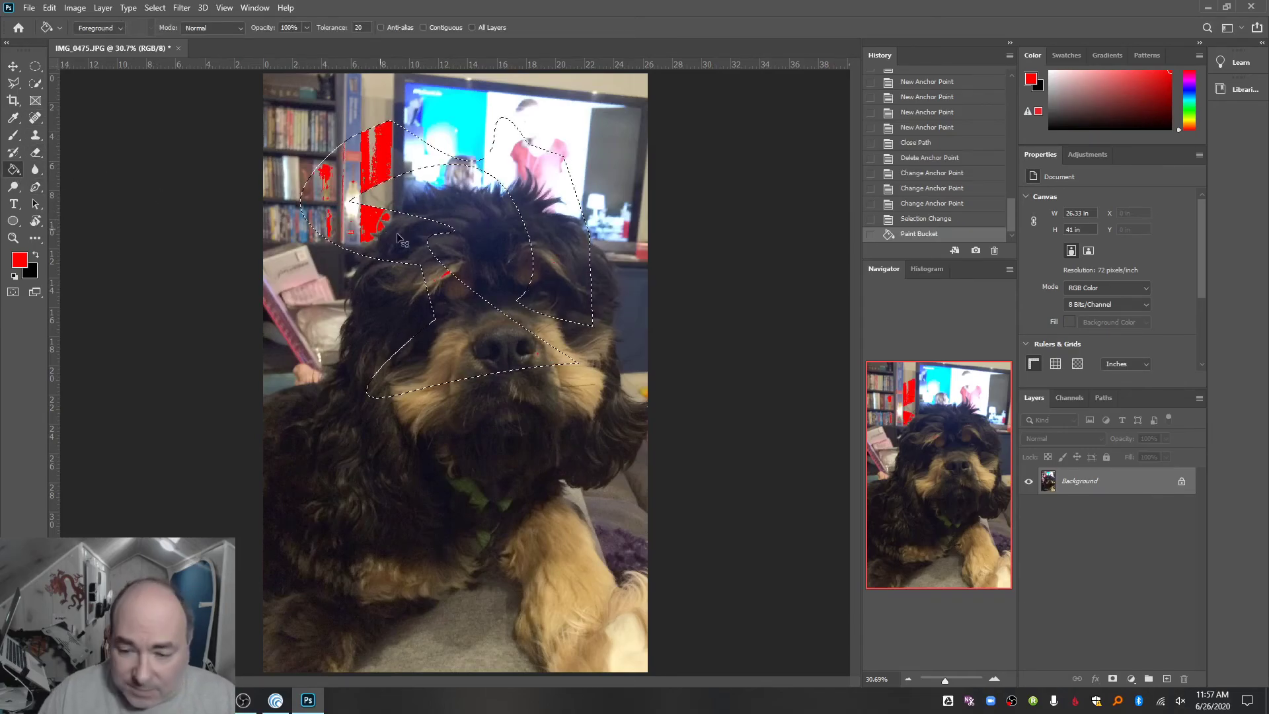
pyautogui.hotkey('ctrl', 'z')
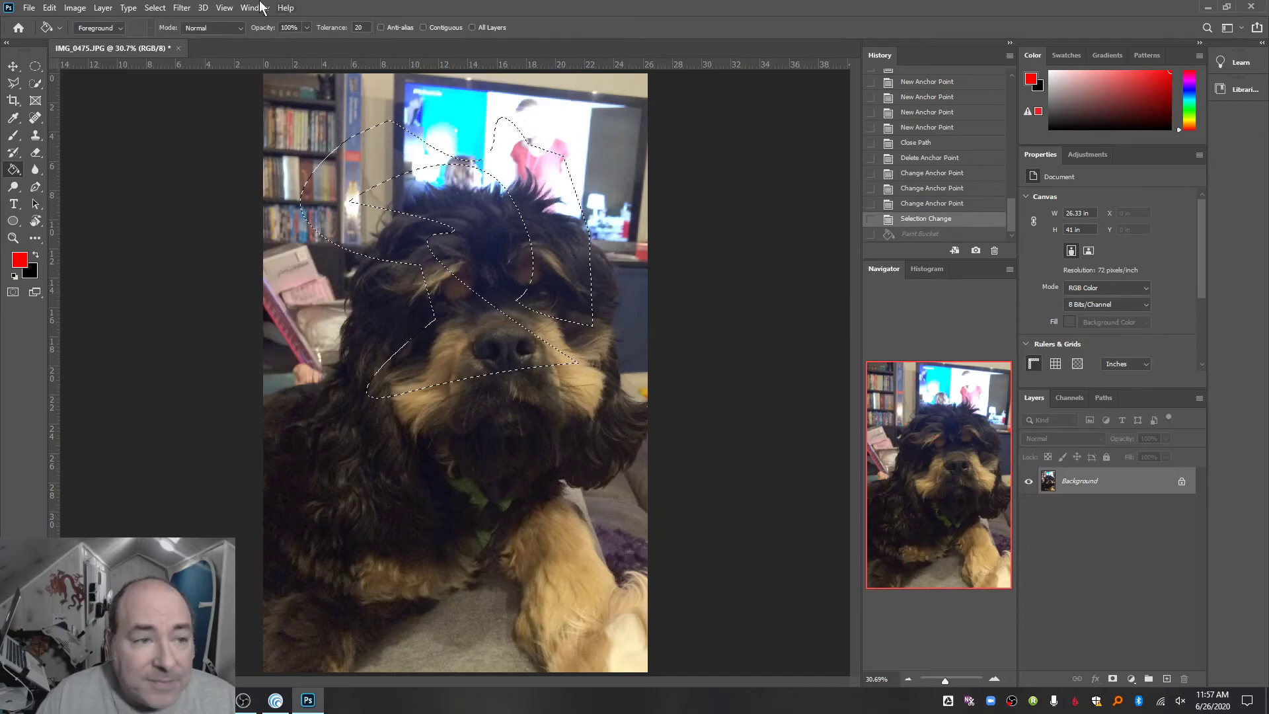
# - Create a new layer with the default name and fill the selection on it with the red foreground color
pyautogui.click(103, 8)
pyautogui.moveTo(115, 21)
pyautogui.click(271, 25)
pyautogui.press('Return')
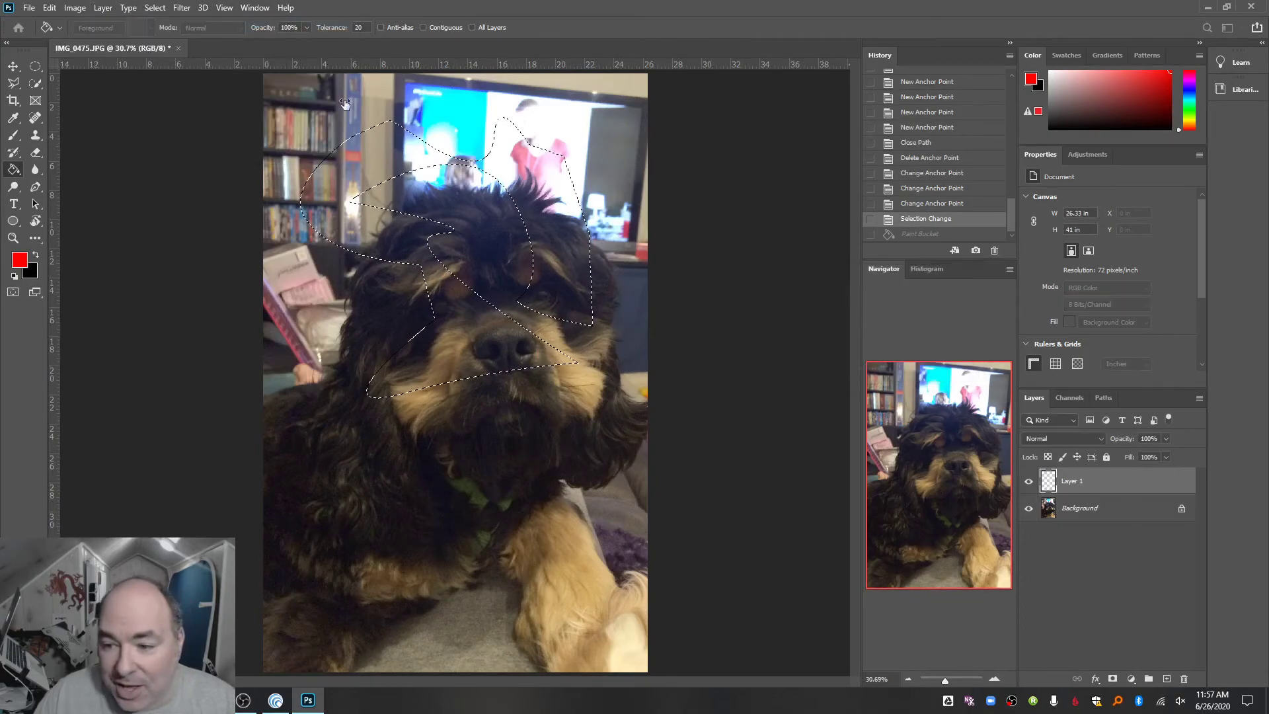
pyautogui.click(389, 246)
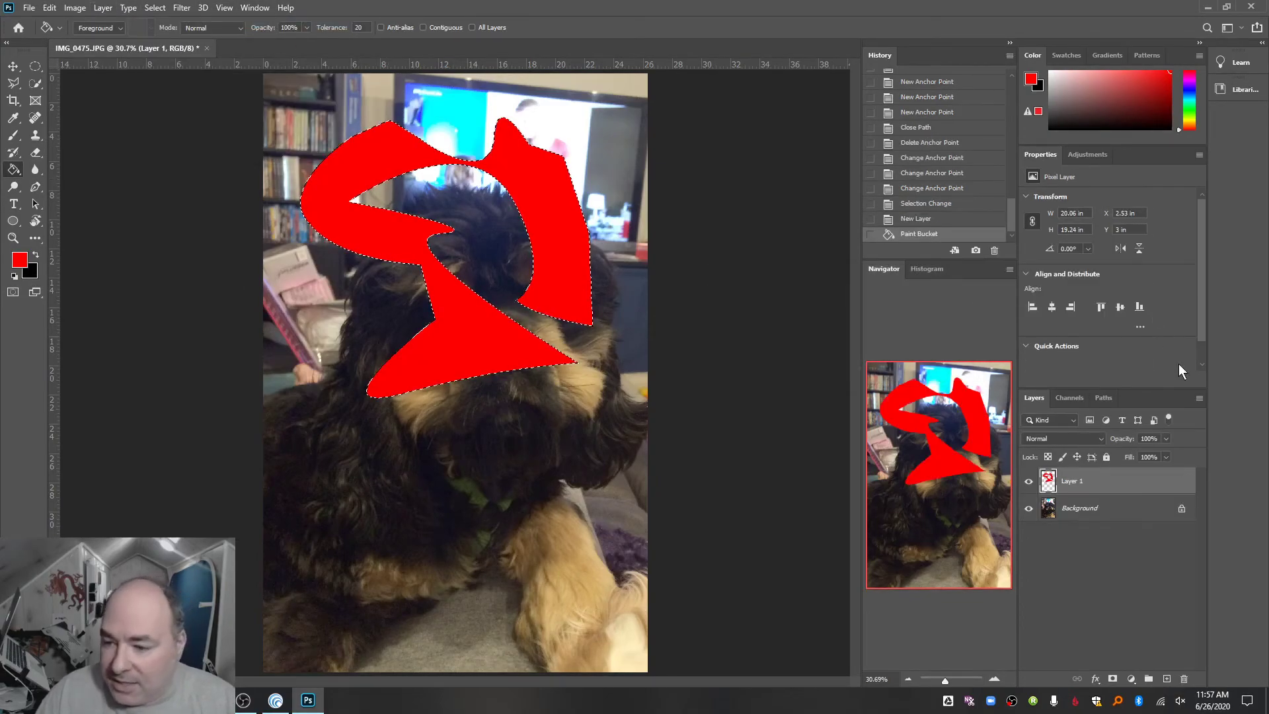
# - Lower the red shape layer's opacity to 34%
pyautogui.click(1166, 439)
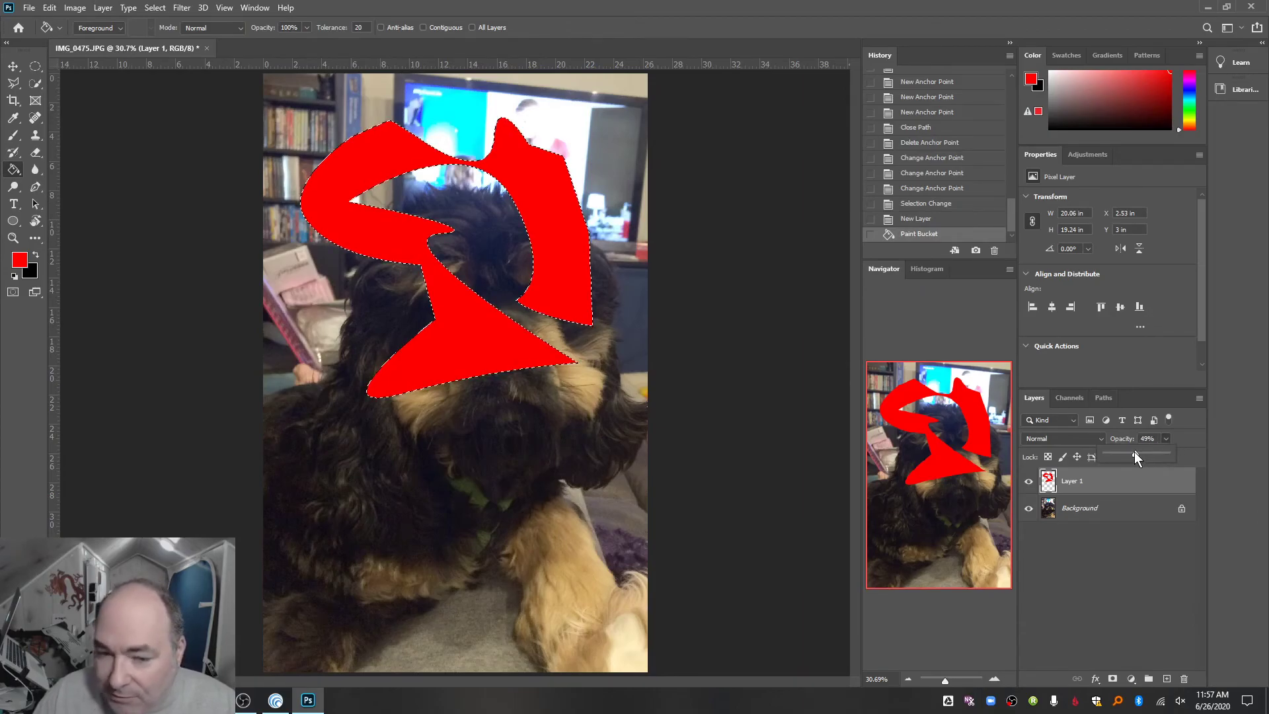
pyautogui.moveTo(1134, 452); pyautogui.dragTo(1127, 452)
pyautogui.click(1079, 378)
# - Deselect the selection and move the red shape down over the dog's face and chest
pyautogui.hotkey('ctrl', 'd')
pyautogui.click(13, 66)
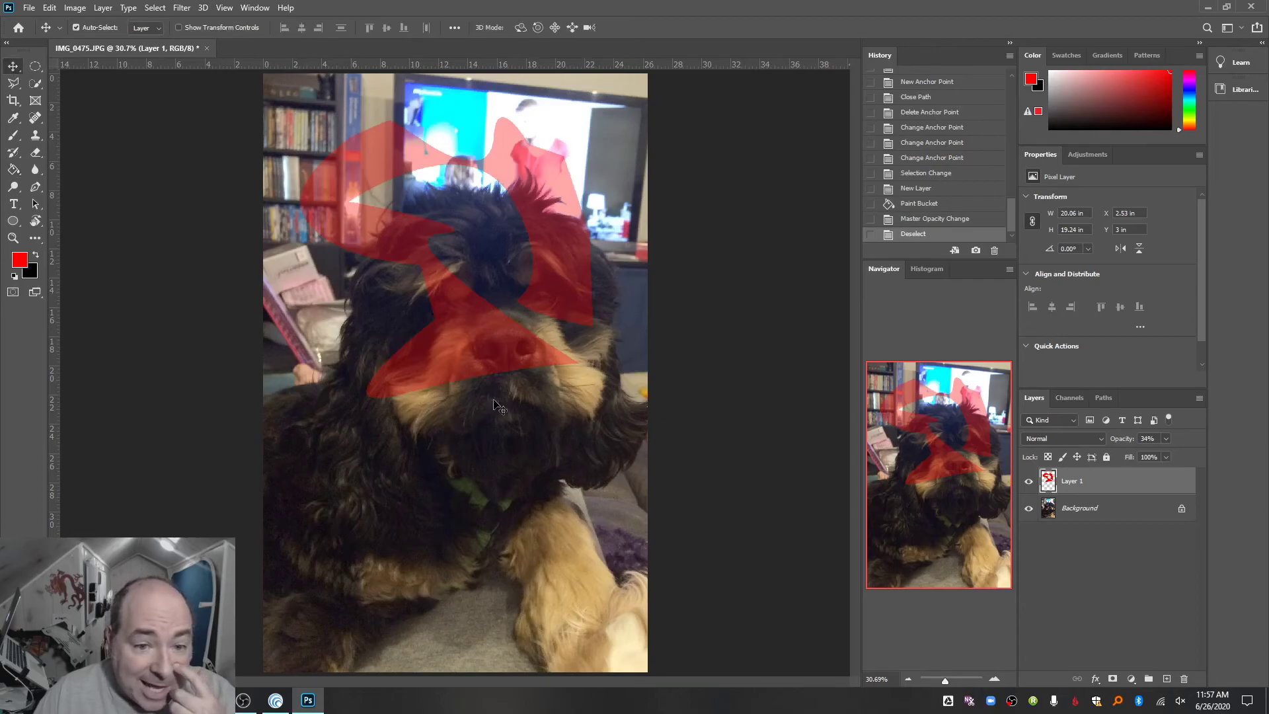
pyautogui.moveTo(486, 367); pyautogui.dragTo(492, 470)
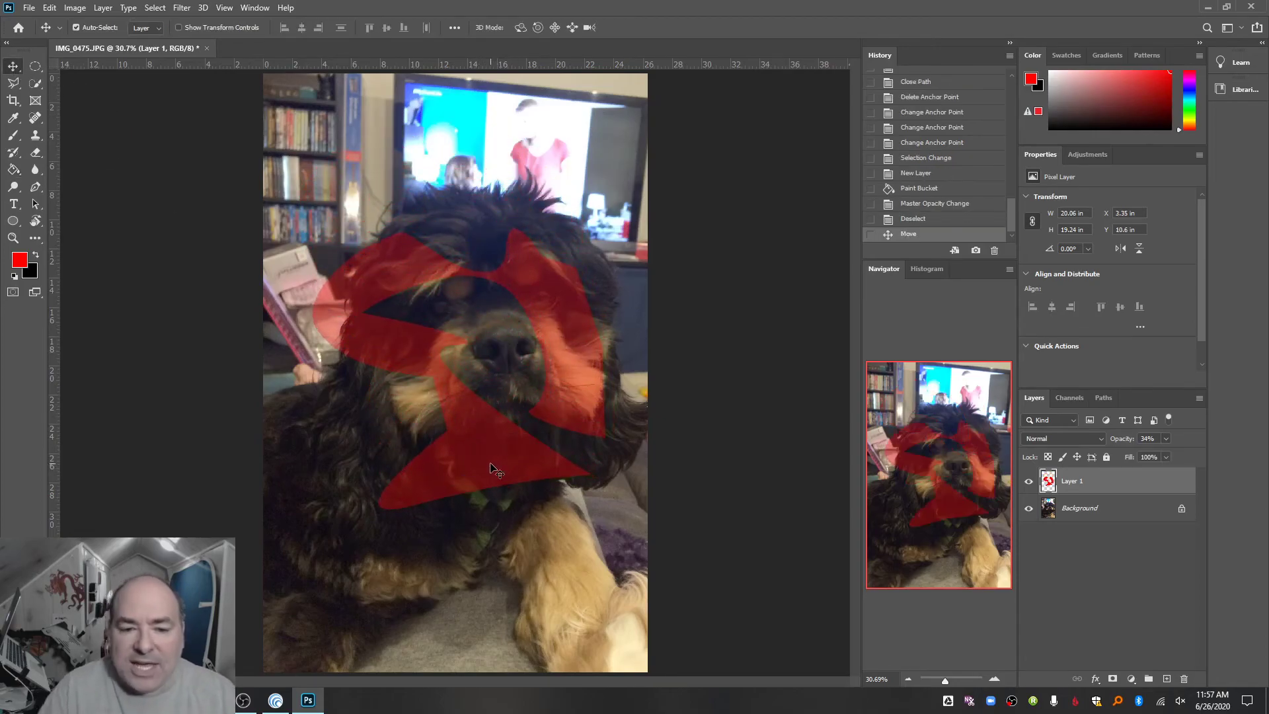